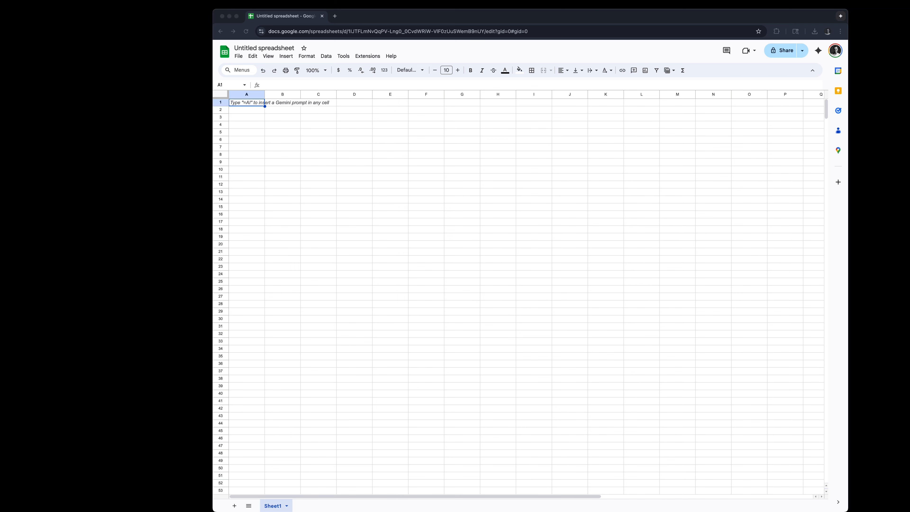
Step: Switch to Keyboard Maestro and create a new macro group available only in Google Chrome
left_click_drag(909, 36, 364, 74)
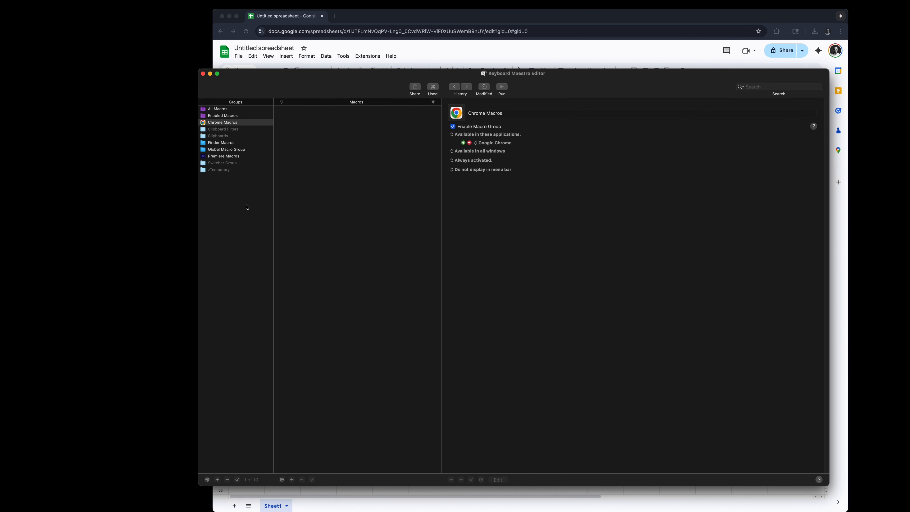
left_click(218, 480)
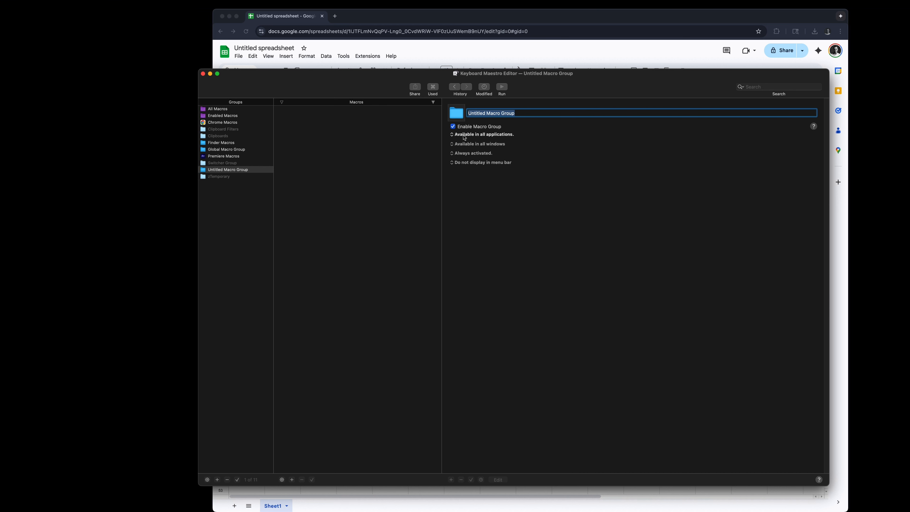
left_click(465, 138)
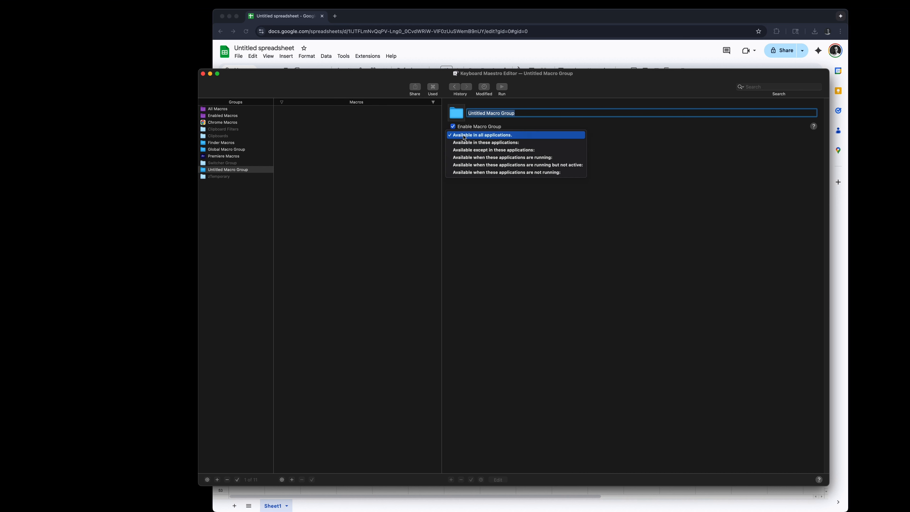
left_click(486, 145)
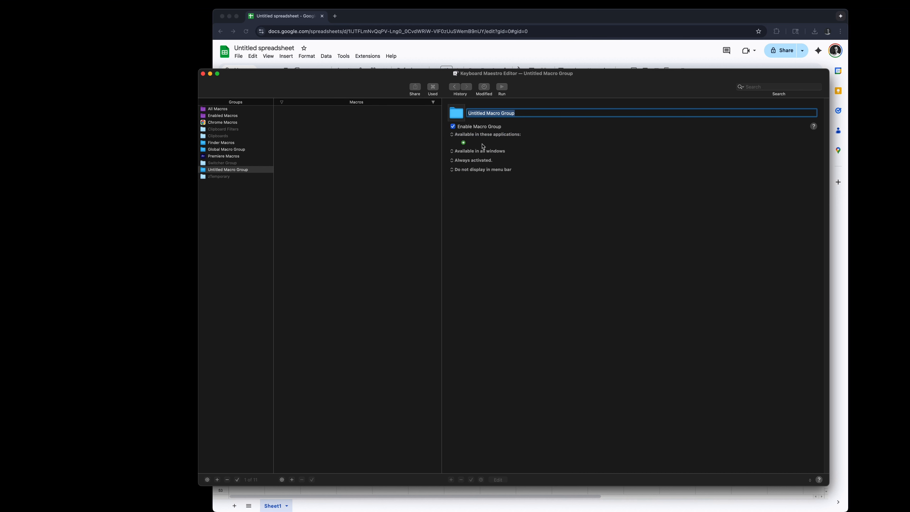
left_click(464, 143)
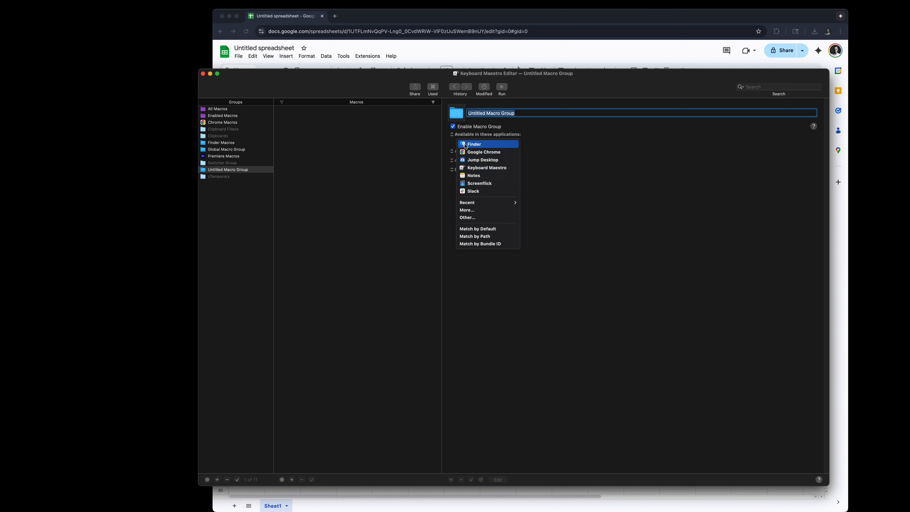
left_click(473, 152)
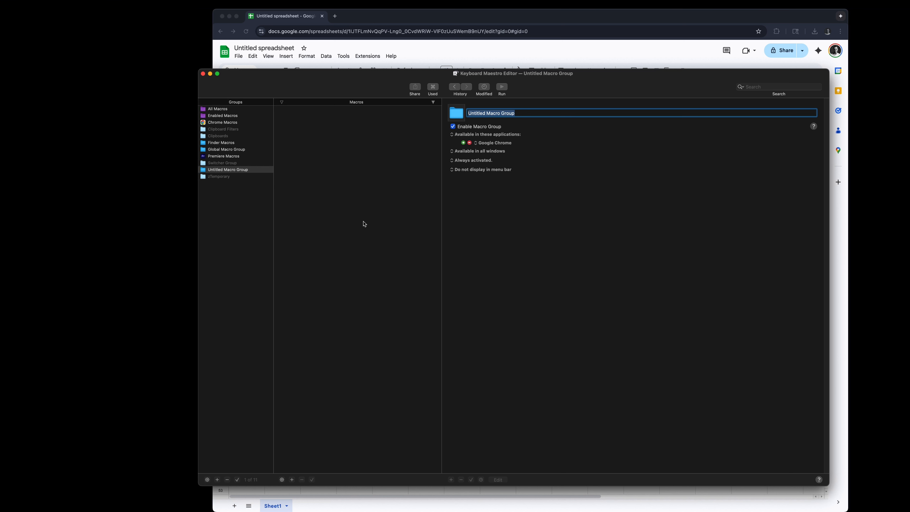
Step: Delete the untitled macro group
left_click(251, 169)
right_click(252, 170)
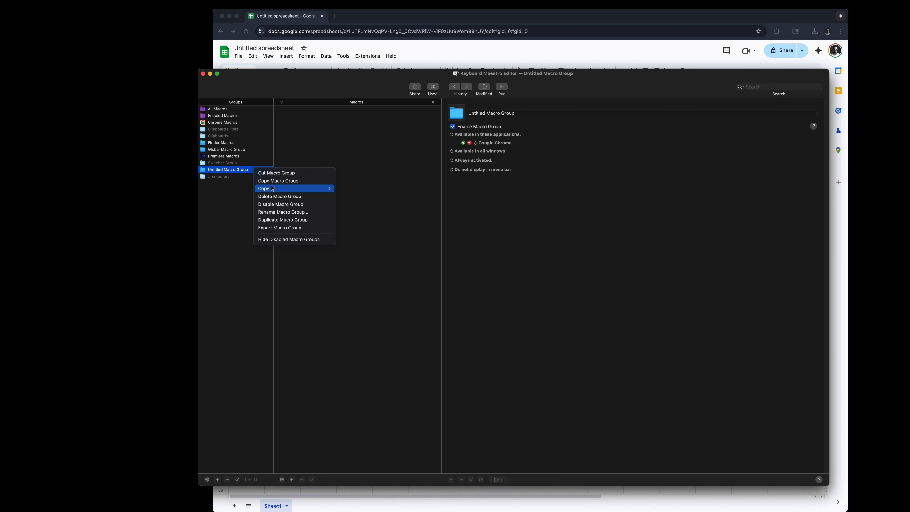
left_click(277, 197)
Step: Create a macro named "Insert Image in Cell" in the Chrome Macros group
left_click(239, 123)
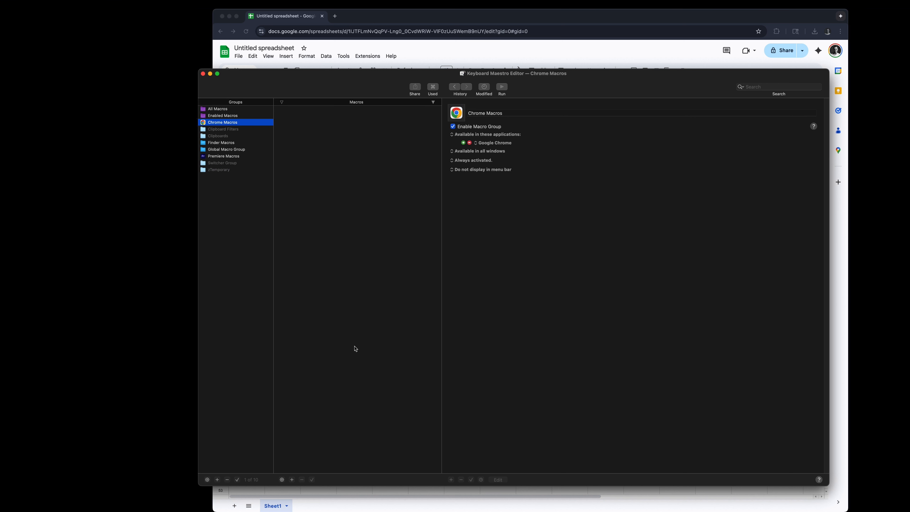
left_click(292, 479)
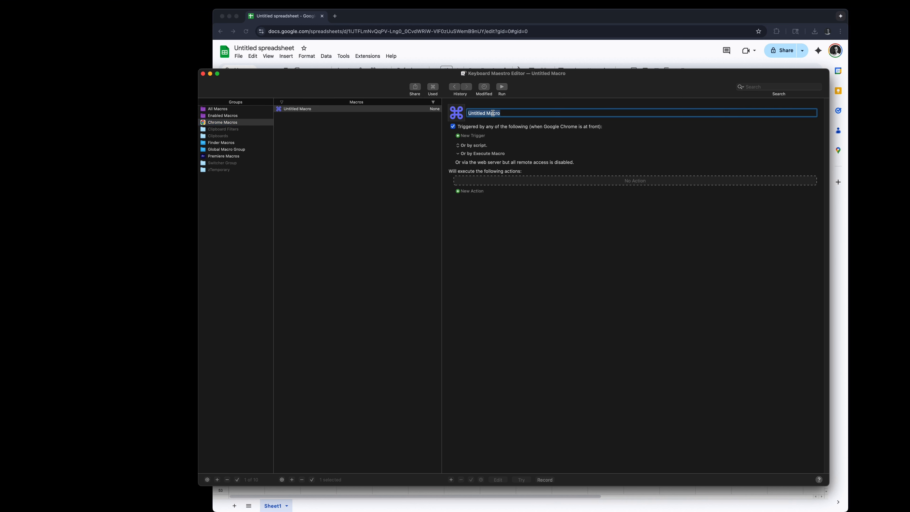
type("Inseert Image in Cell")
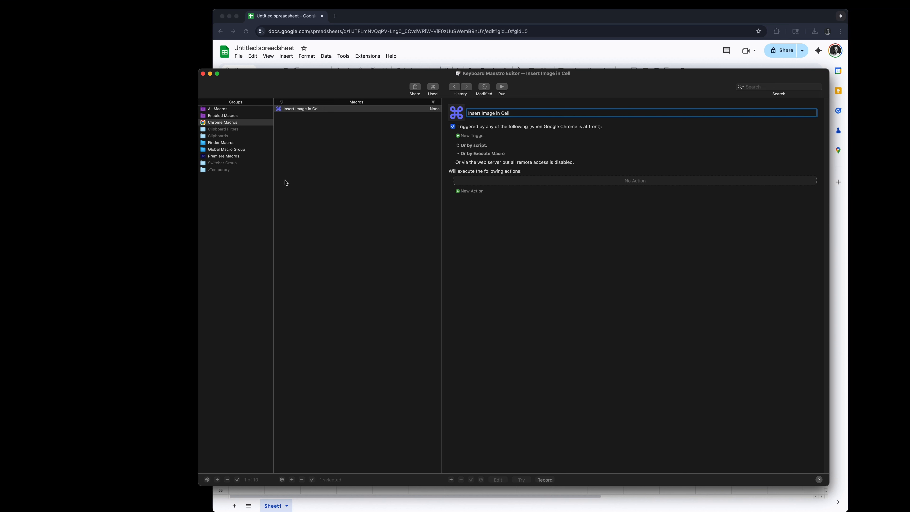
left_click(263, 123)
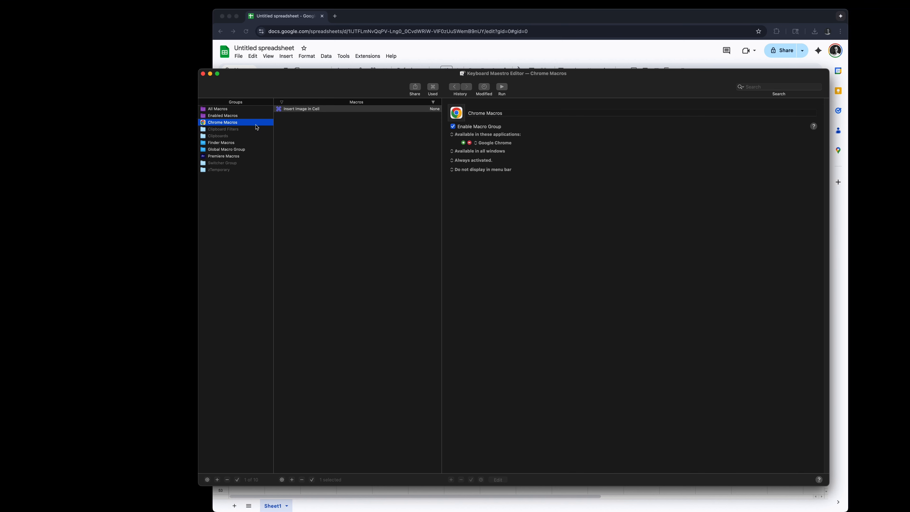
Step: Give the Insert Image in Cell macro a hot key trigger of Control+Shift+I
left_click(355, 109)
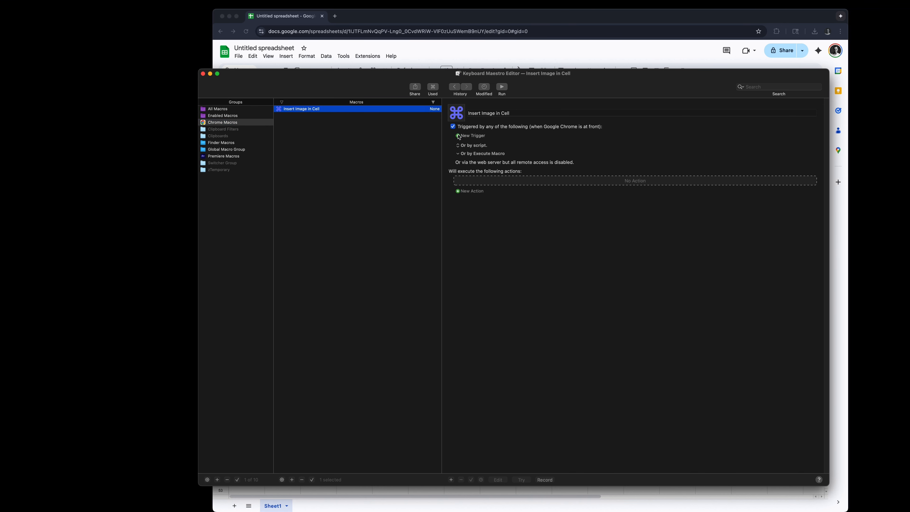
left_click(458, 136)
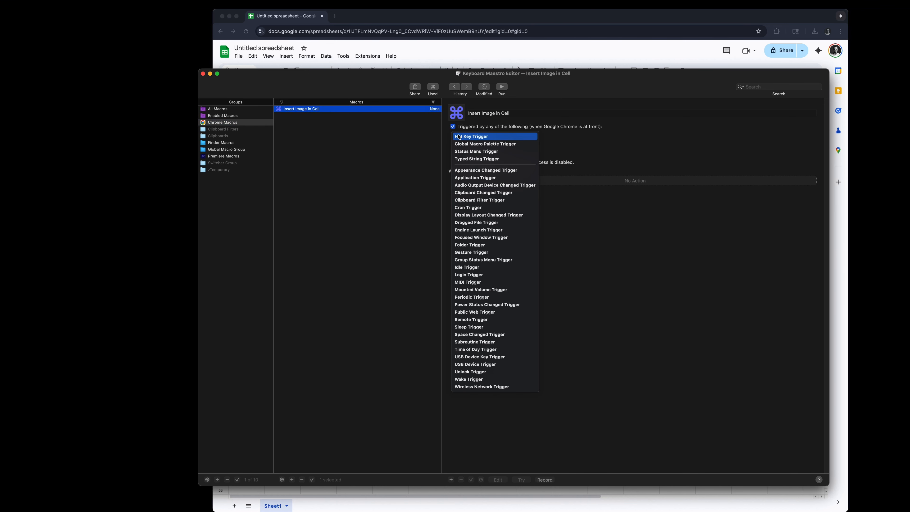
left_click(492, 139)
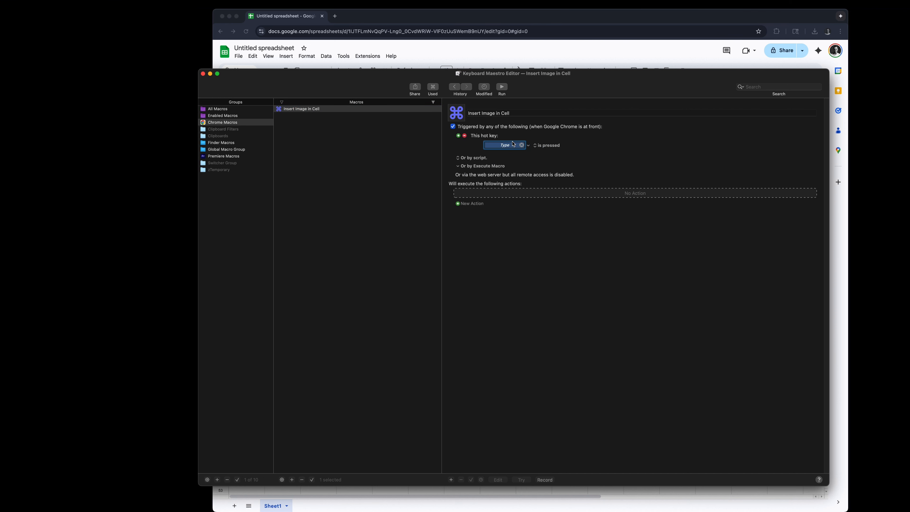
key("ctrl+shift+i")
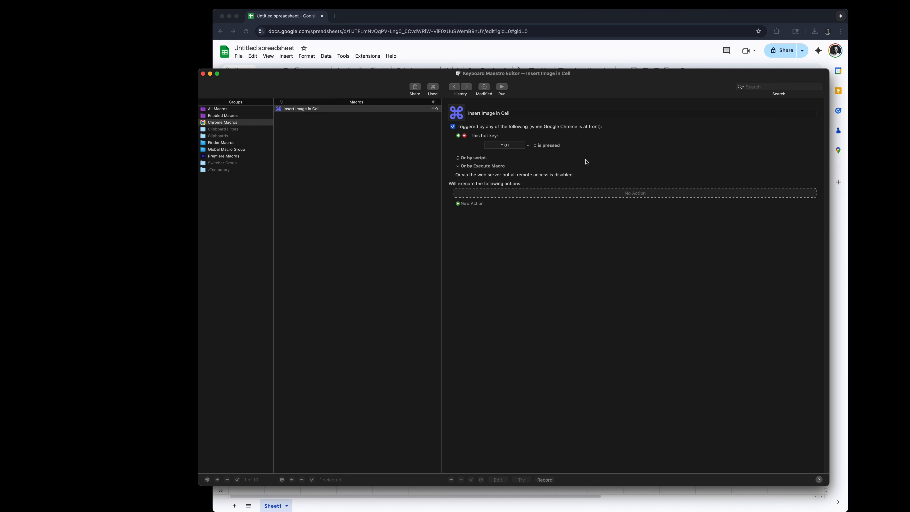
Step: Add a Click at Found Image action to the Insert Image in Cell macro
left_click_drag(602, 79, 576, 80)
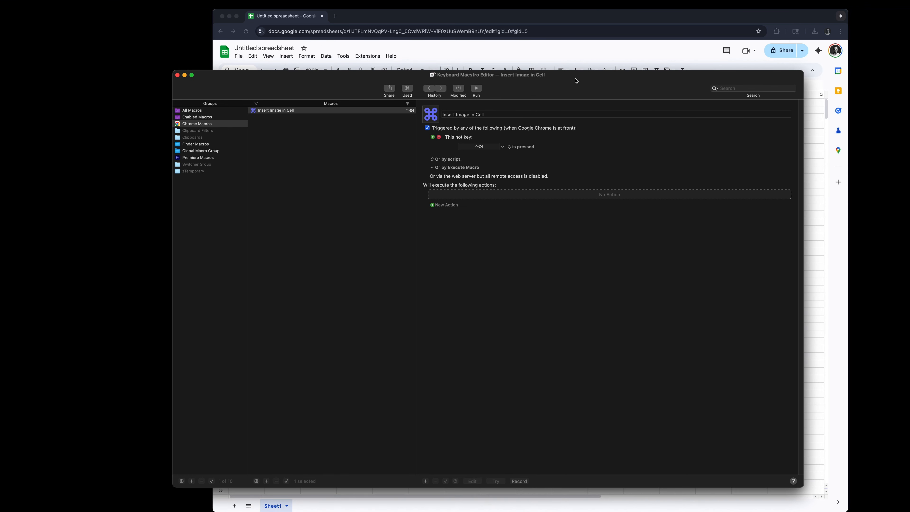
left_click(610, 196)
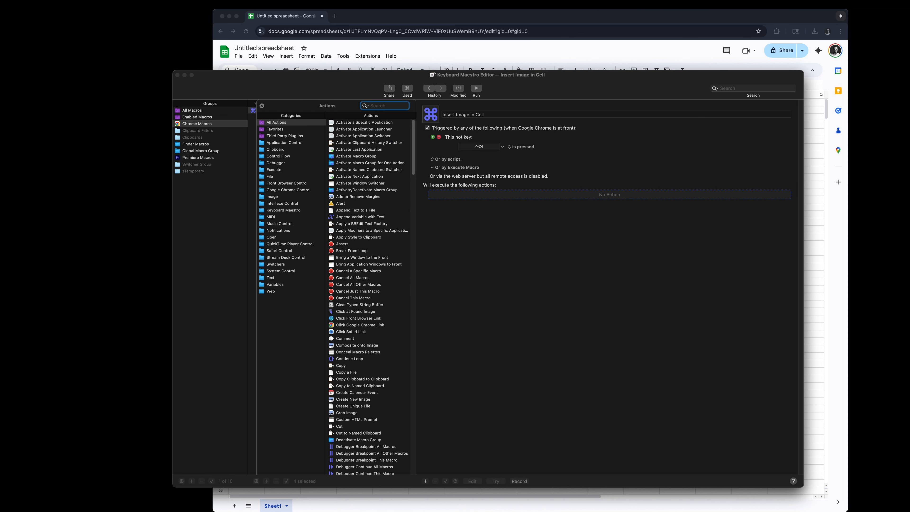
type("click")
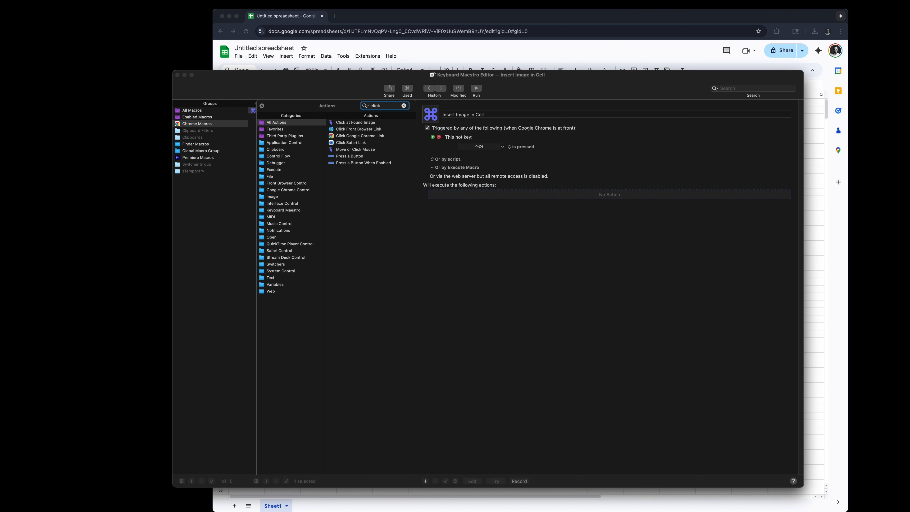
left_click_drag(373, 123, 523, 200)
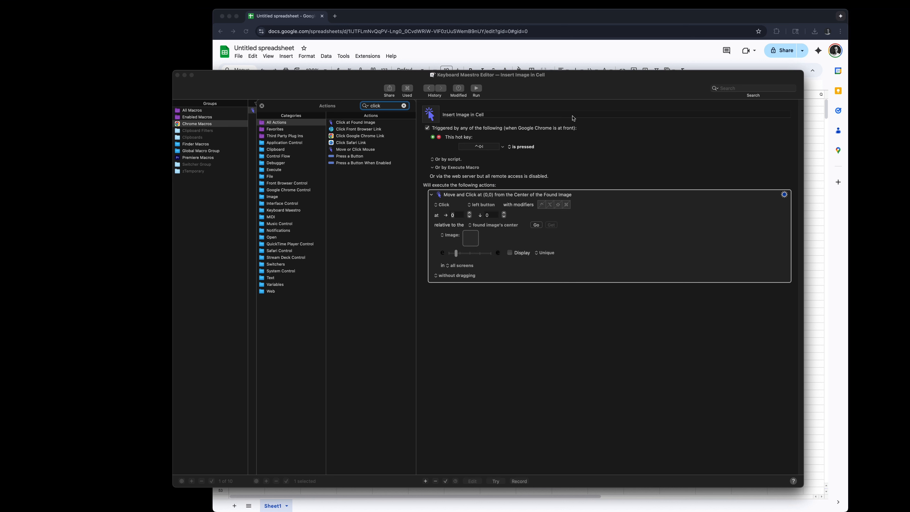
Step: Switch to the Google Sheets spreadsheet and take a screenshot of just the Insert label in its menu bar
left_click(582, 50)
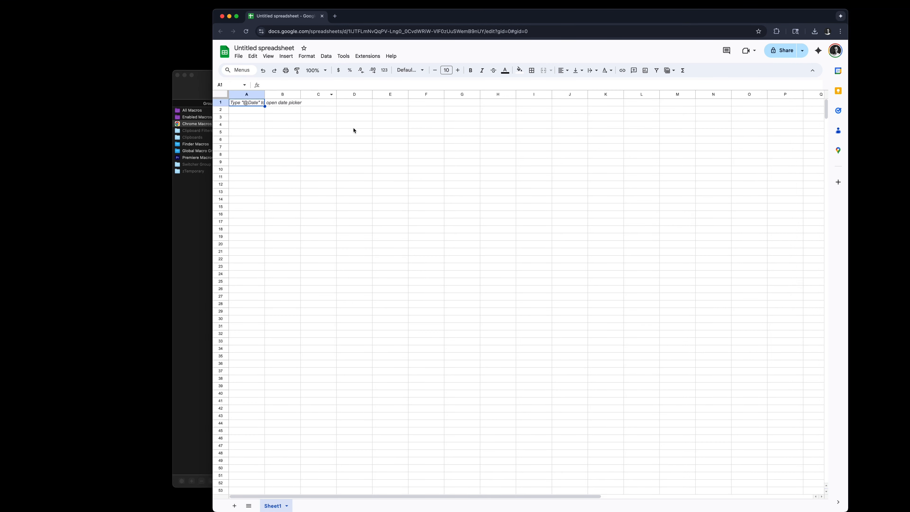
key("ctrl+shift+super+4")
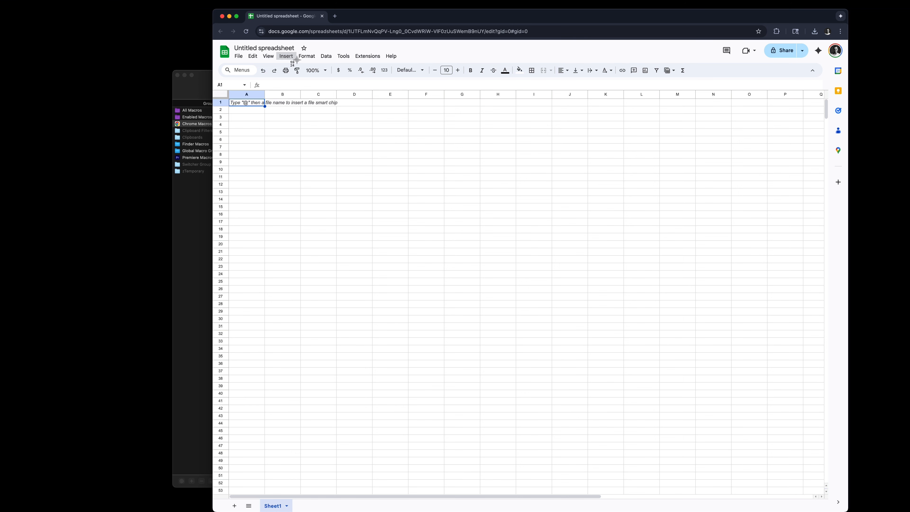
key("Escape")
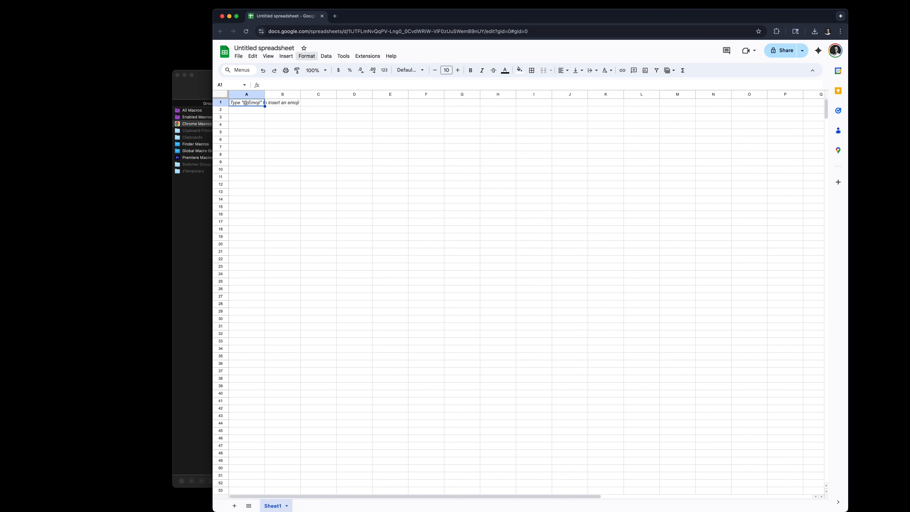
Step: Use the Insert screenshot from the Desktop folder as the target image of the macro's found-image click action
left_click(202, 224)
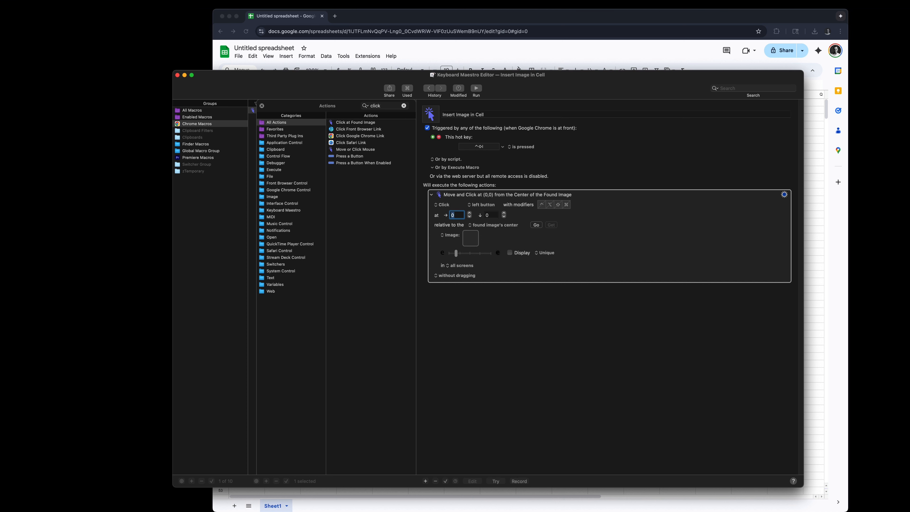
key("super+Tab")
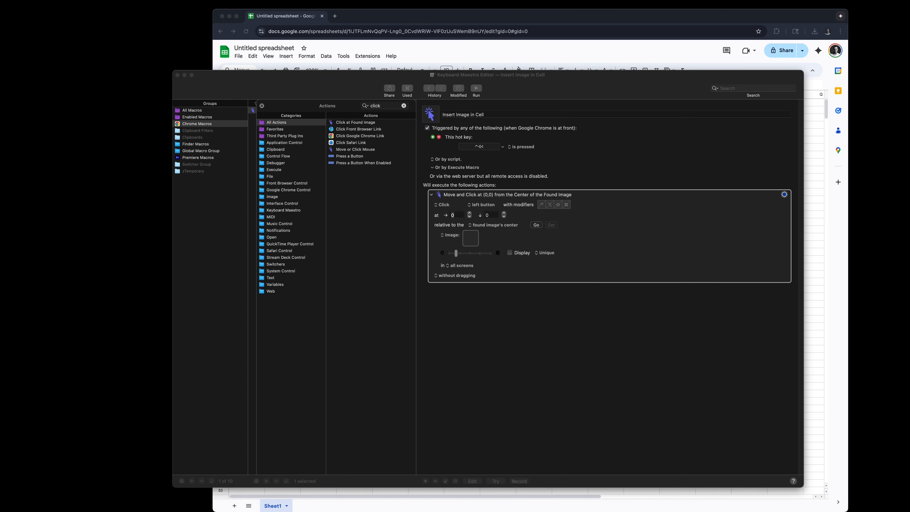
left_click_drag(909, 111, 231, 244)
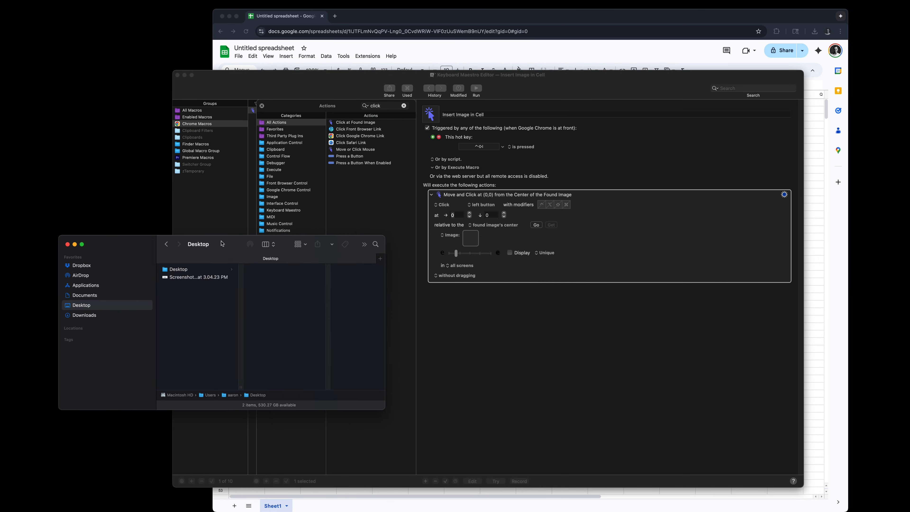
left_click(212, 278)
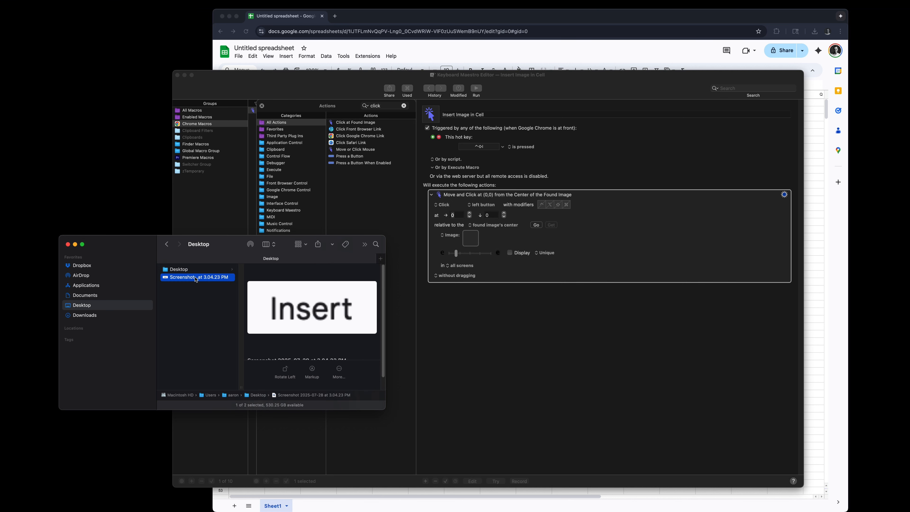
left_click_drag(196, 278, 471, 239)
Step: Uncover the spreadsheet and test whether the found-image action locates the Insert label
left_click_drag(579, 93, 495, 225)
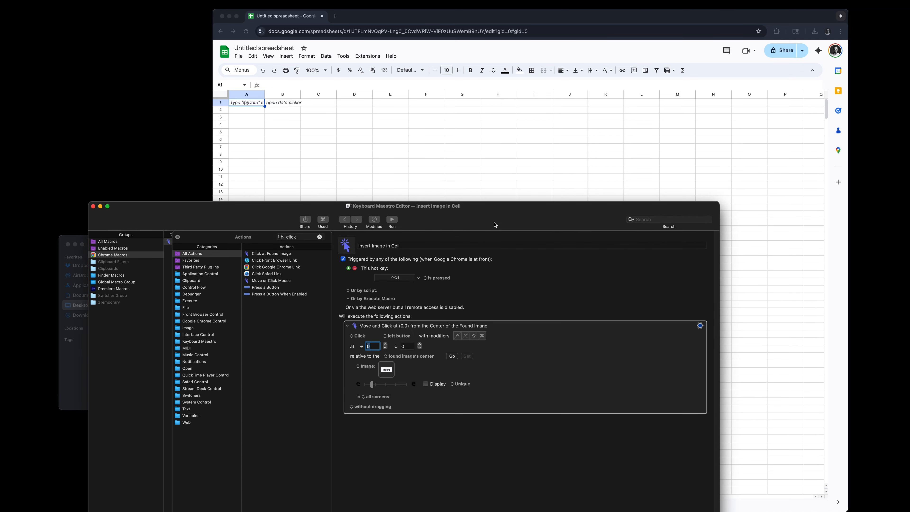
left_click(509, 406)
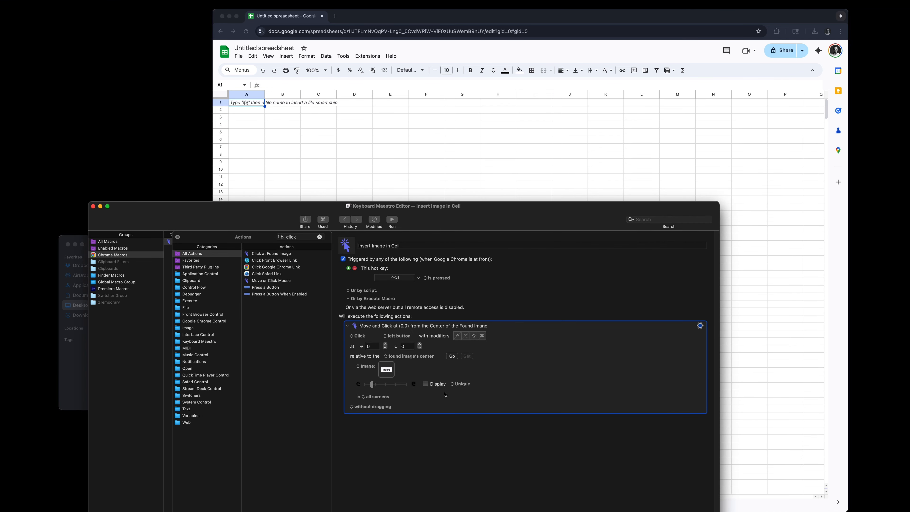
left_click(453, 357)
left_click(453, 359)
left_click(427, 386)
left_click(455, 358)
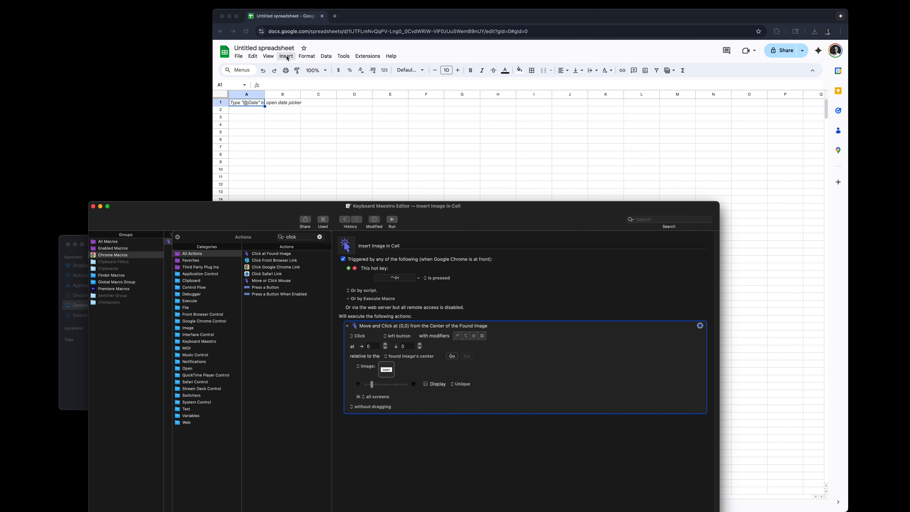
Step: Take a screenshot of the Image entry in the spreadsheet's opened Insert menu
left_click_drag(260, 222, 337, 84)
left_click_drag(623, 73, 561, 269)
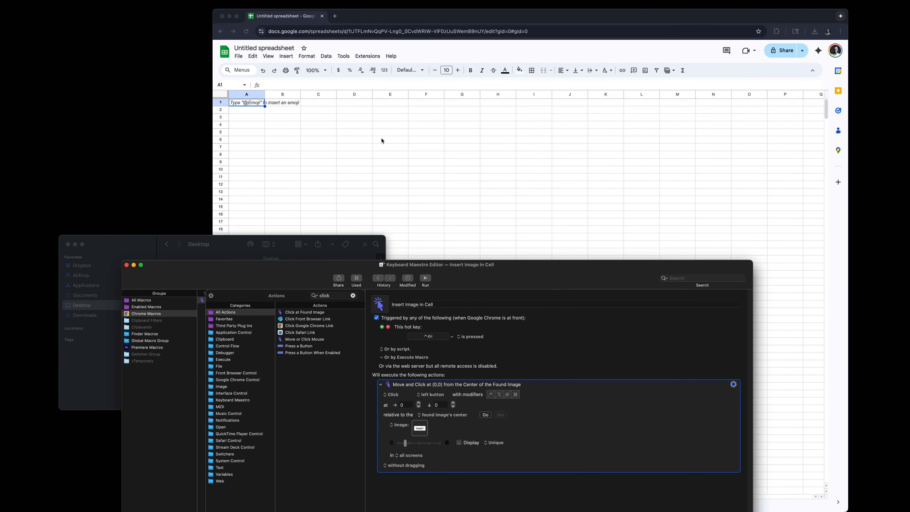
left_click(292, 61)
left_click(286, 56)
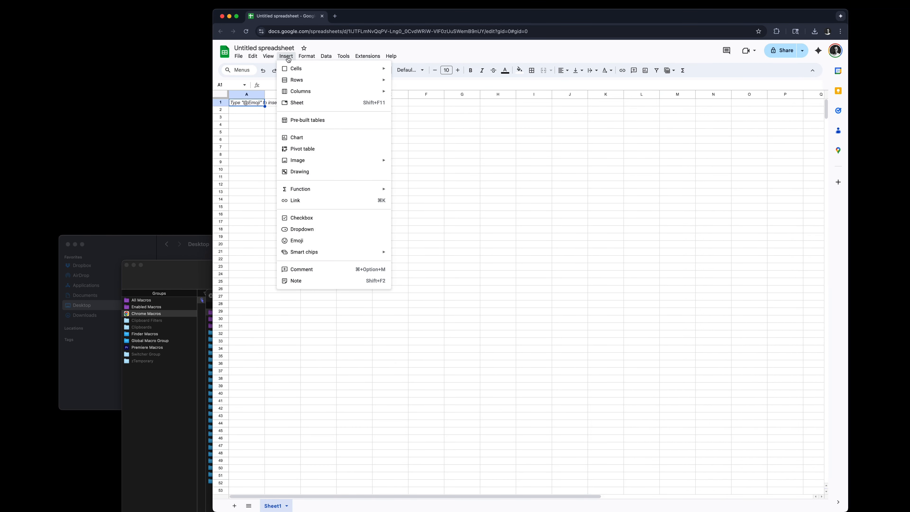
left_click(287, 57)
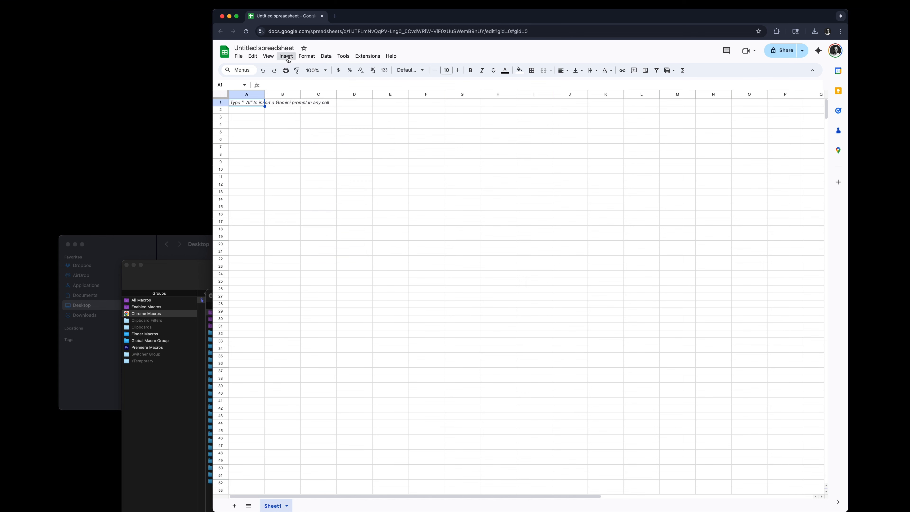
left_click(287, 57)
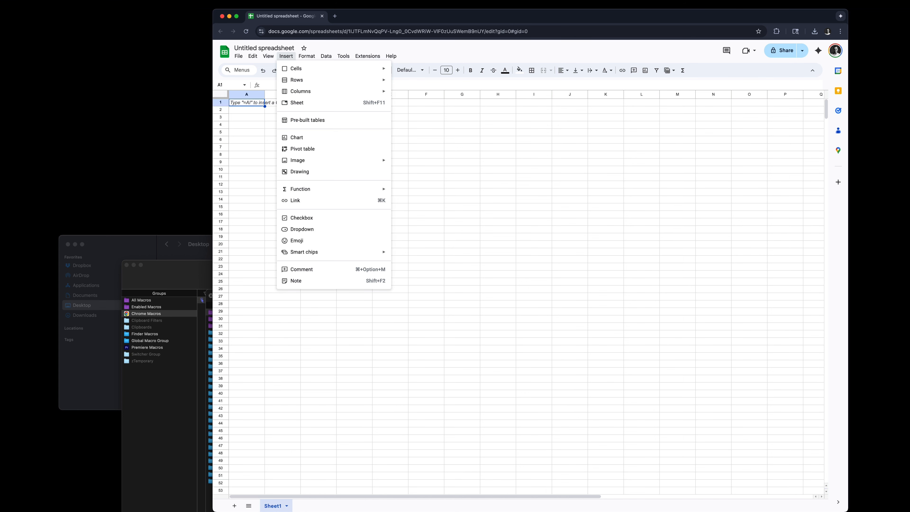
key("super+shift+4")
left_click_drag(279, 156, 309, 165)
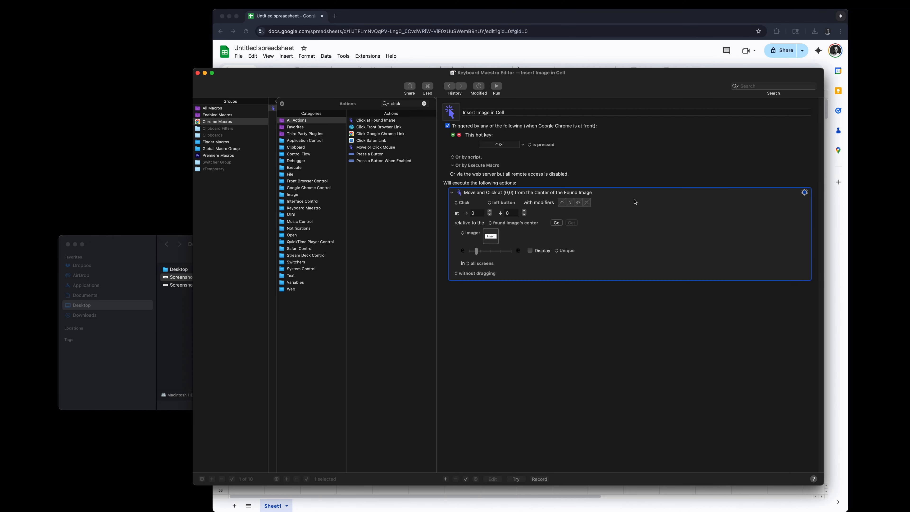
Step: Duplicate the found-image click action and set the copy's target image to the Image entry screenshot from the Desktop folder
key("super+d")
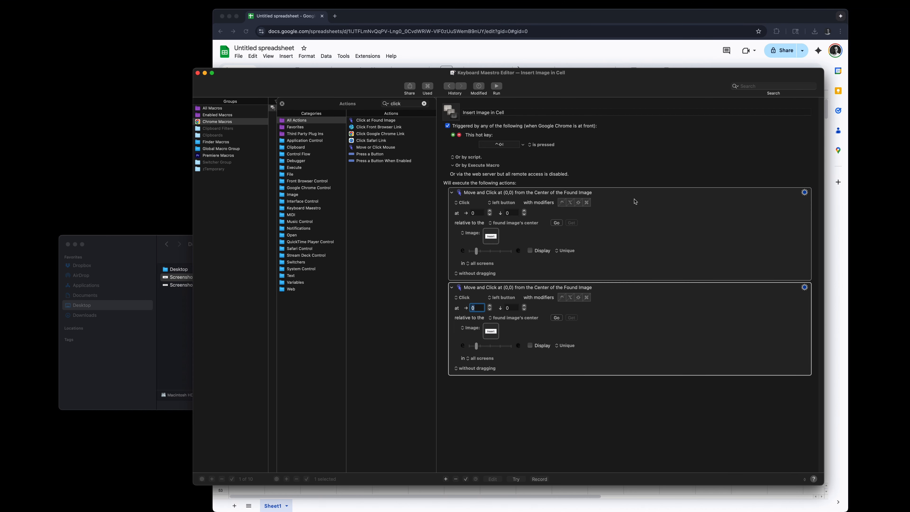
left_click(632, 250)
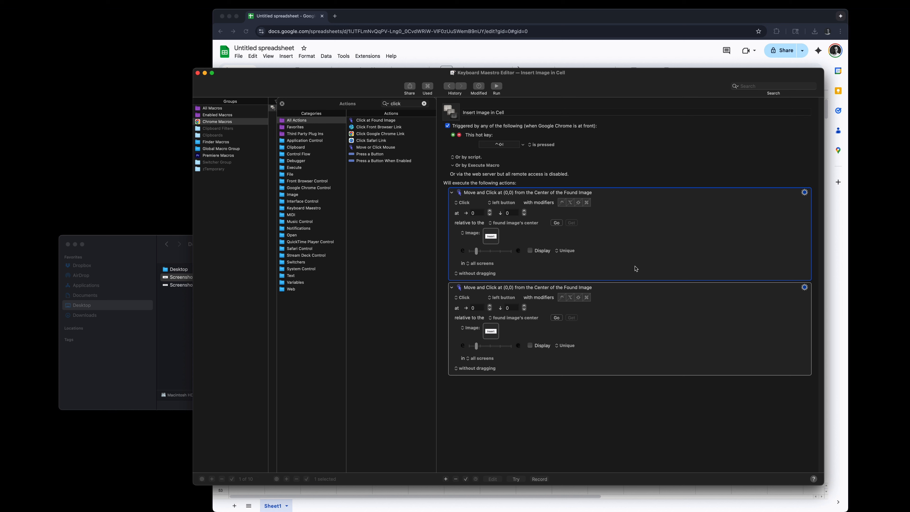
left_click(611, 334)
left_click(151, 259)
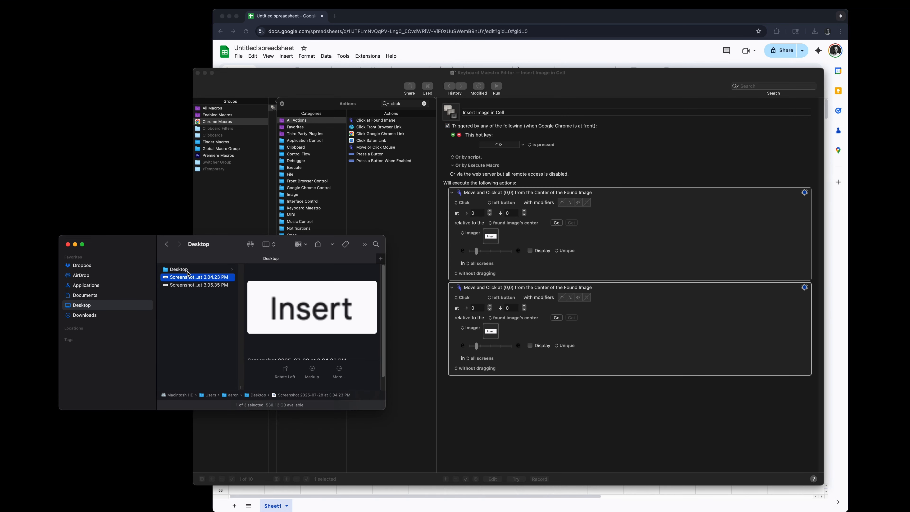
left_click(202, 286)
left_click_drag(203, 286, 491, 331)
left_click(620, 334)
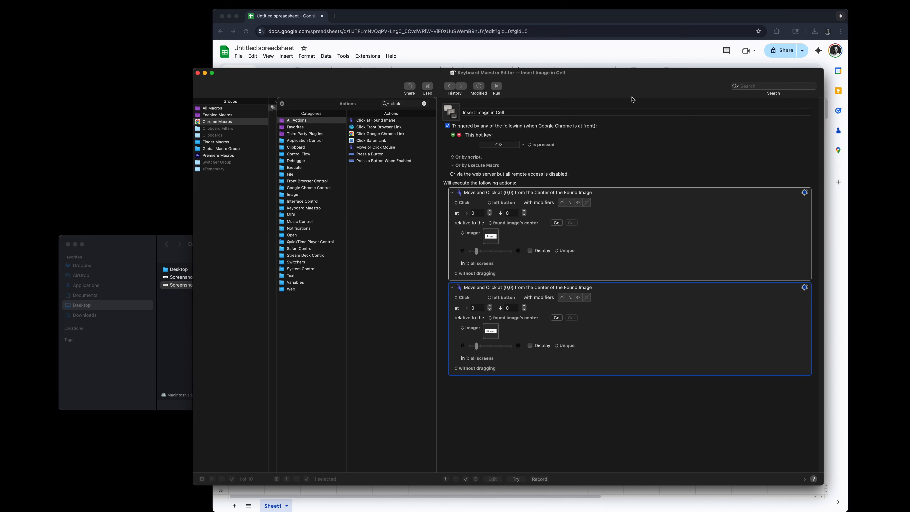
Step: Uncover the spreadsheet and take a screenshot of the Insert image in cell entry in the Image submenu
left_click_drag(633, 85, 584, 83)
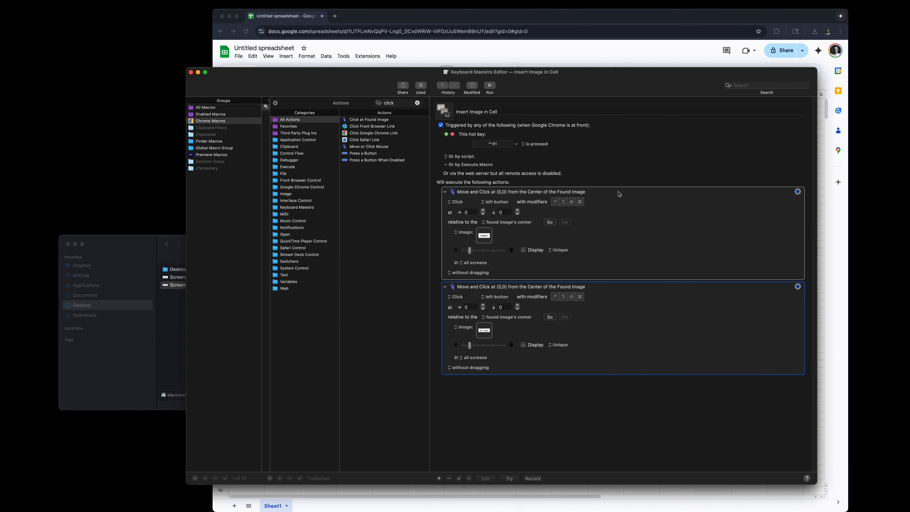
left_click(592, 226)
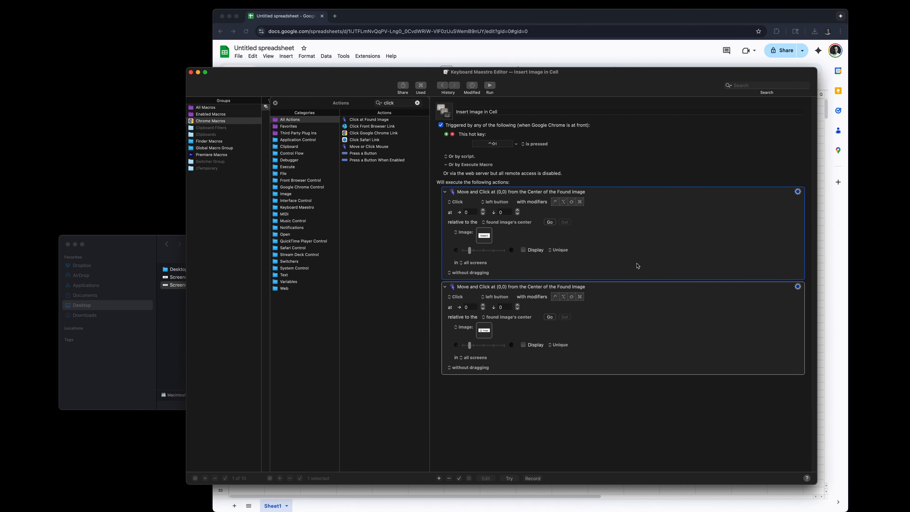
left_click(681, 320)
left_click_drag(557, 85, 467, 232)
left_click(289, 58)
left_click(289, 58)
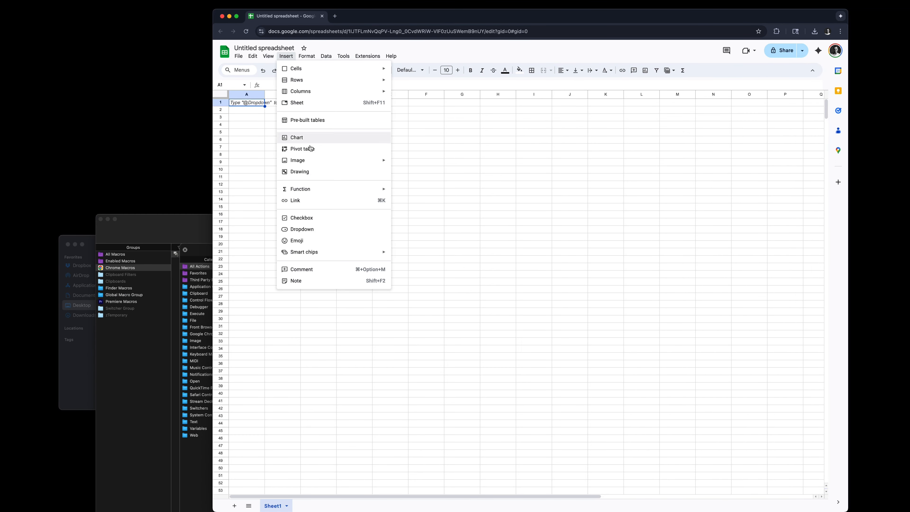
mouse_move(310, 161)
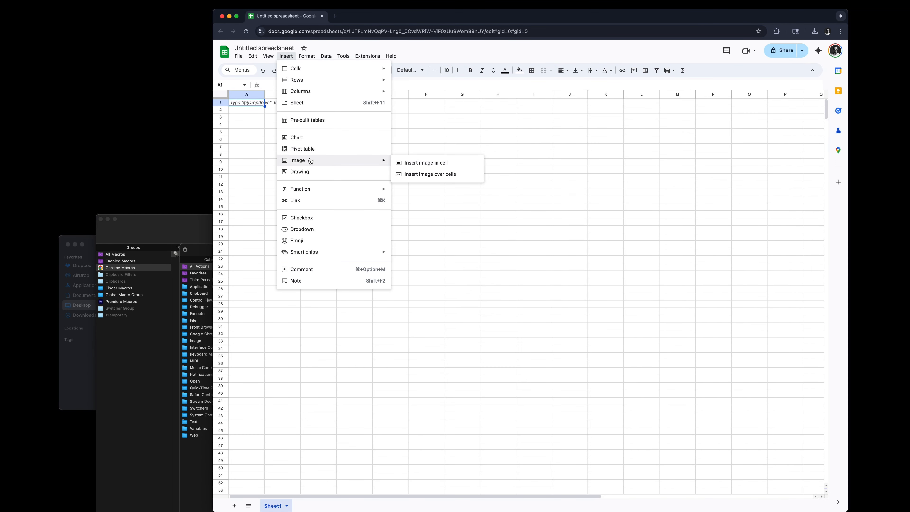
key("super+shift+4")
left_click_drag(393, 156, 457, 178)
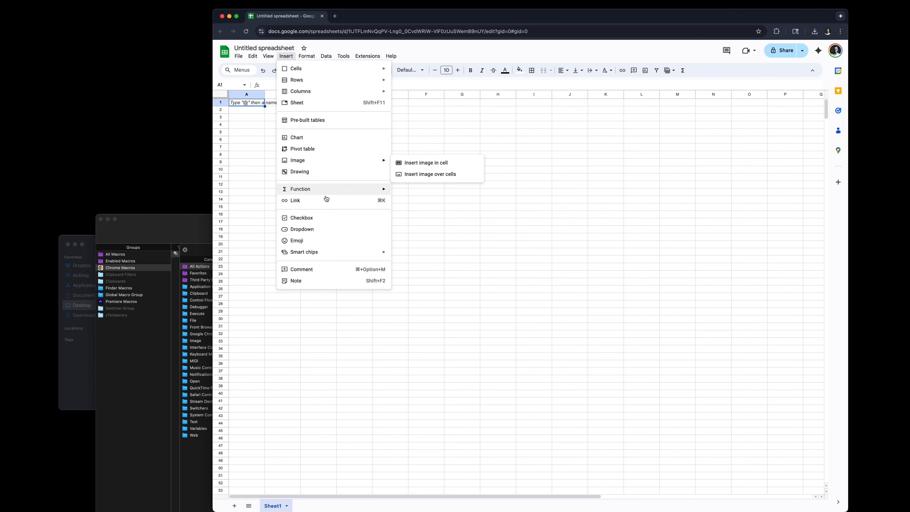
Step: Duplicate the macro's second click action and give the copy the Insert image in cell screenshot as its target image
double_click(176, 222)
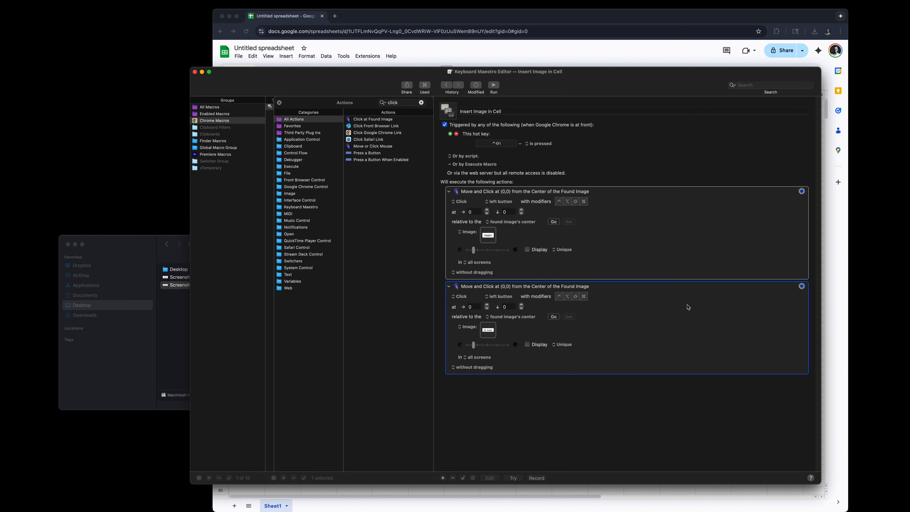
key("super+d")
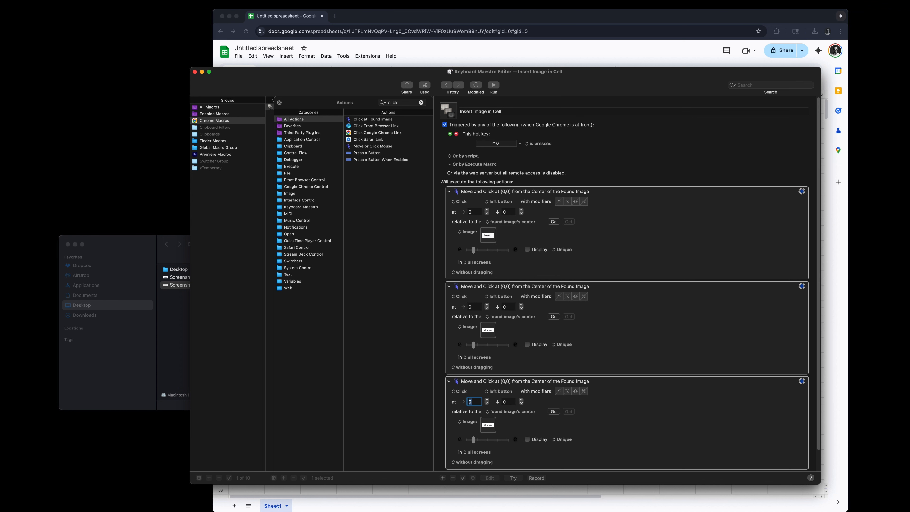
left_click(126, 247)
left_click(212, 294)
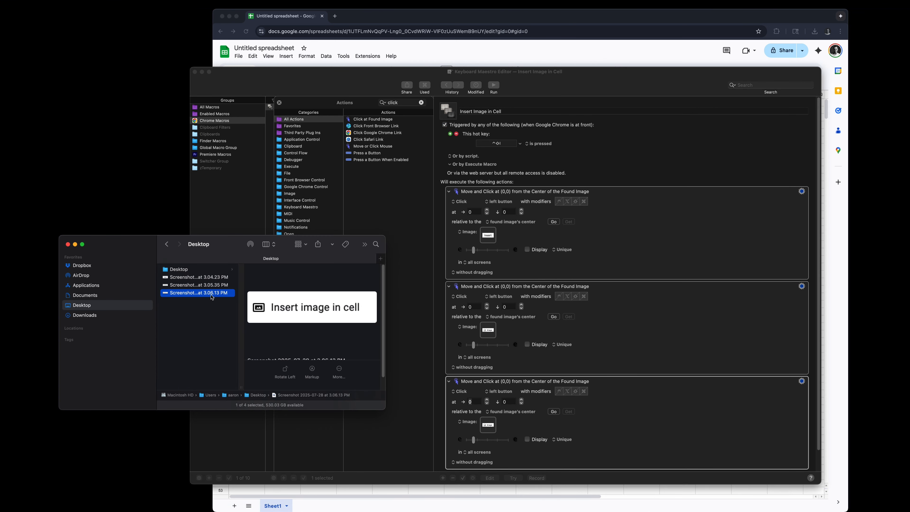
left_click_drag(212, 297, 489, 427)
left_click(673, 429)
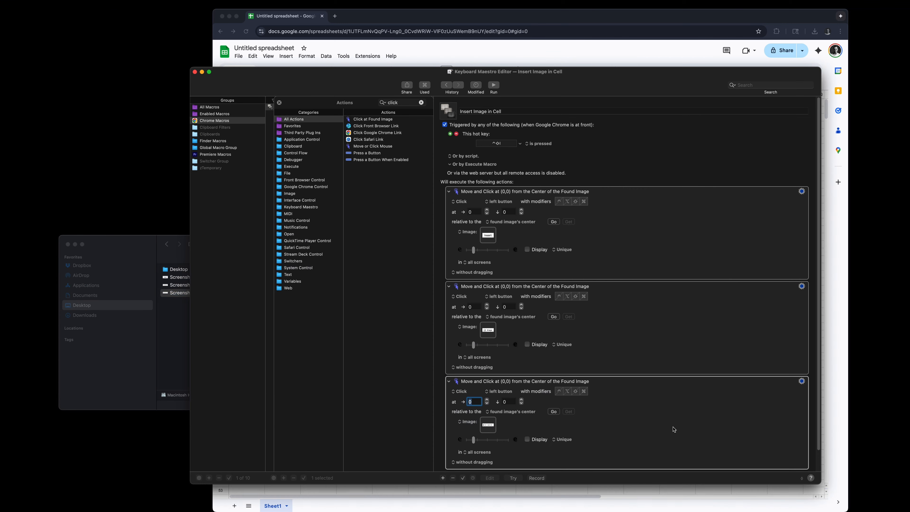
Step: Open the spreadsheet's Insert image dialog for a cell image and take a screenshot of its Browse button
left_click_drag(629, 85, 606, 71)
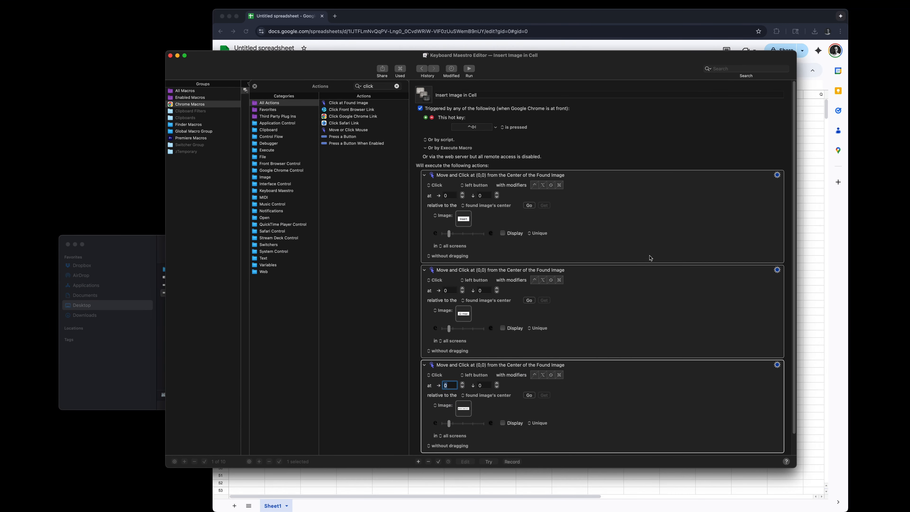
scroll(650, 280, "down", 2)
left_click_drag(559, 58, 495, 160)
left_click(485, 140)
left_click(285, 56)
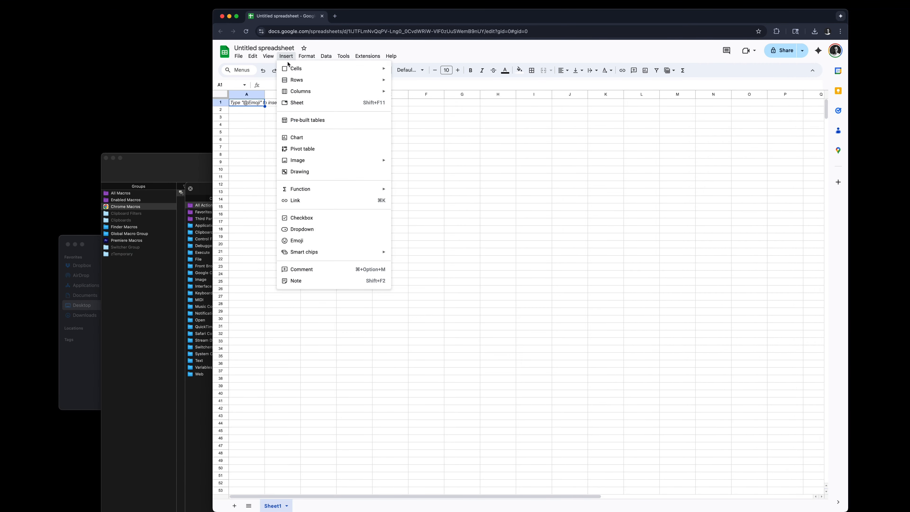
mouse_move(311, 154)
left_click(426, 160)
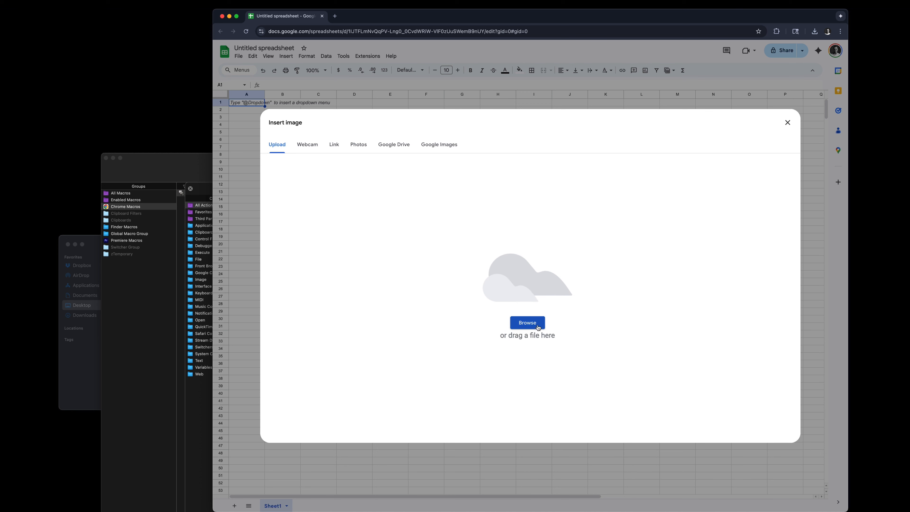
key("super+shift+4")
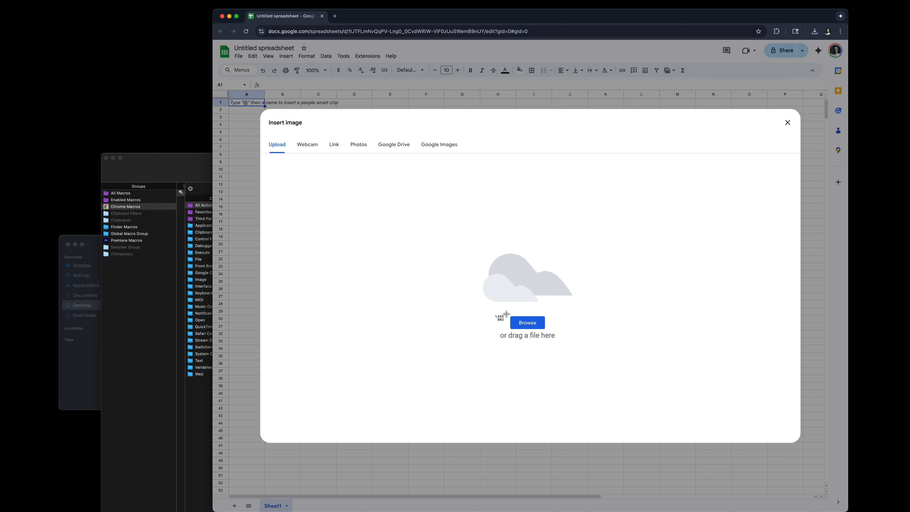
left_click_drag(507, 314, 550, 333)
Step: Duplicate the macro's third click action and use the Browse button screenshot as the copy's target image
double_click(184, 160)
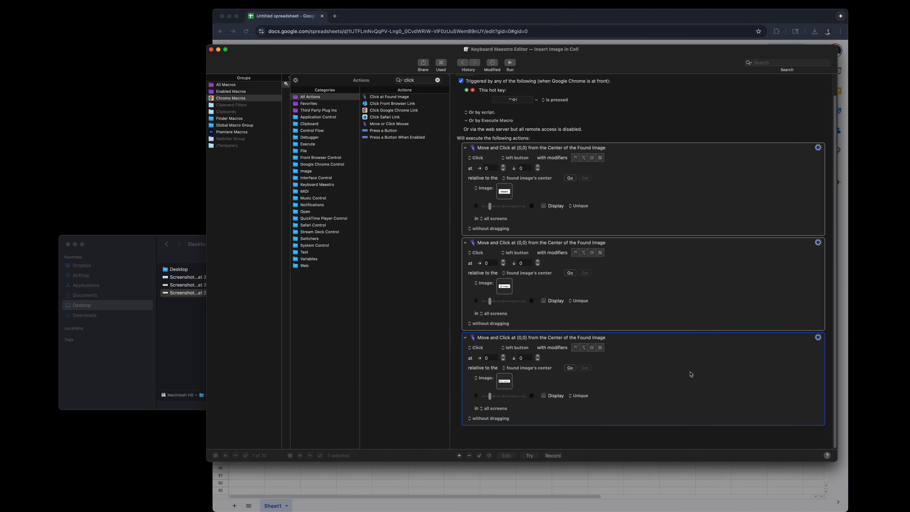
scroll(496, 396, "down", 5)
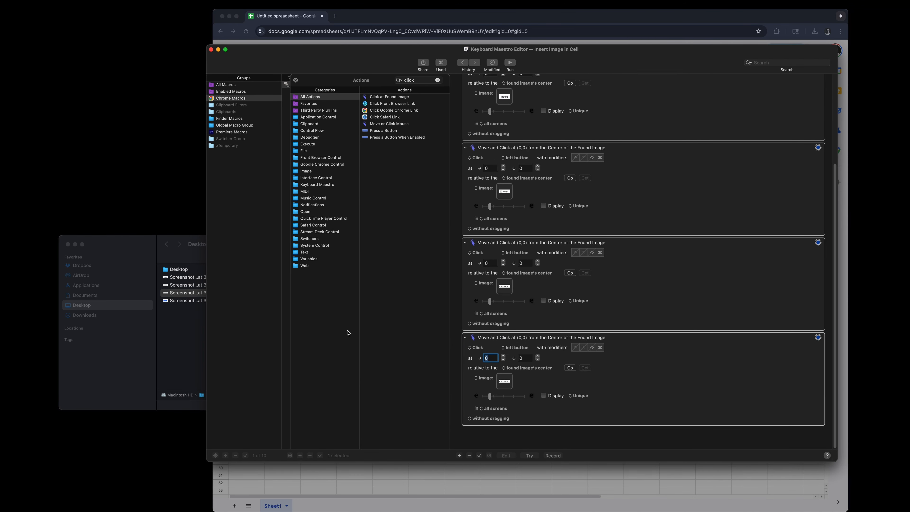
left_click(184, 321)
left_click_drag(184, 301, 517, 381)
left_click(635, 382)
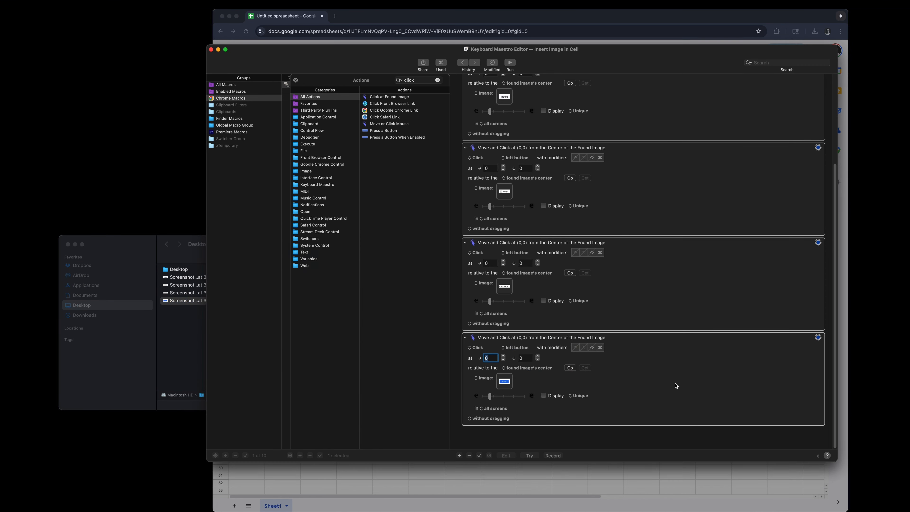
Step: Uncover the spreadsheet and close its Insert image dialog
scroll(667, 372, "up", 3)
left_click_drag(628, 61, 565, 192)
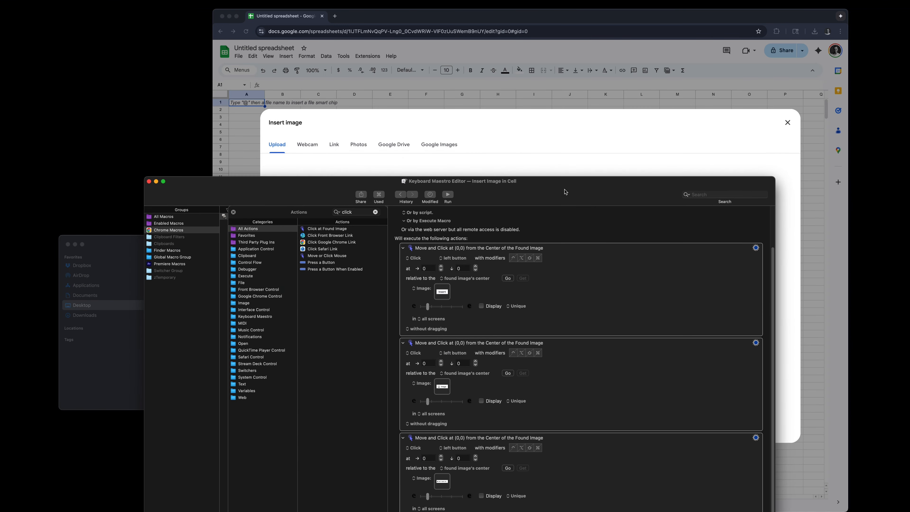
left_click(556, 112)
left_click(790, 121)
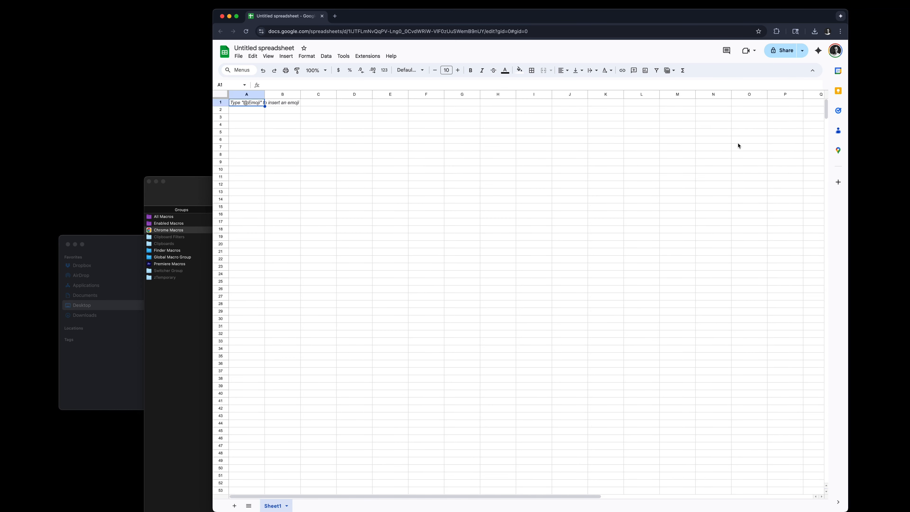
Step: Walk through inserting an image in a cell by hand as far as browsing for a file, and cancel out
left_click(288, 58)
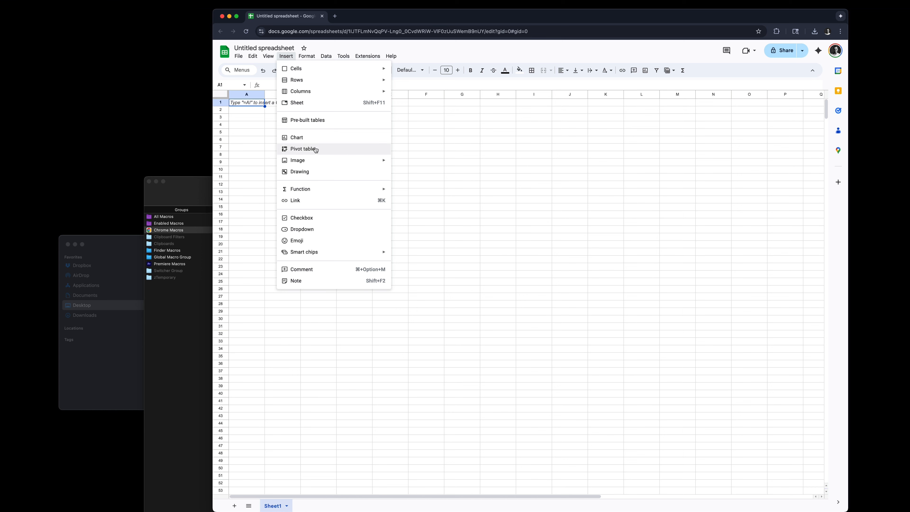
mouse_move(311, 161)
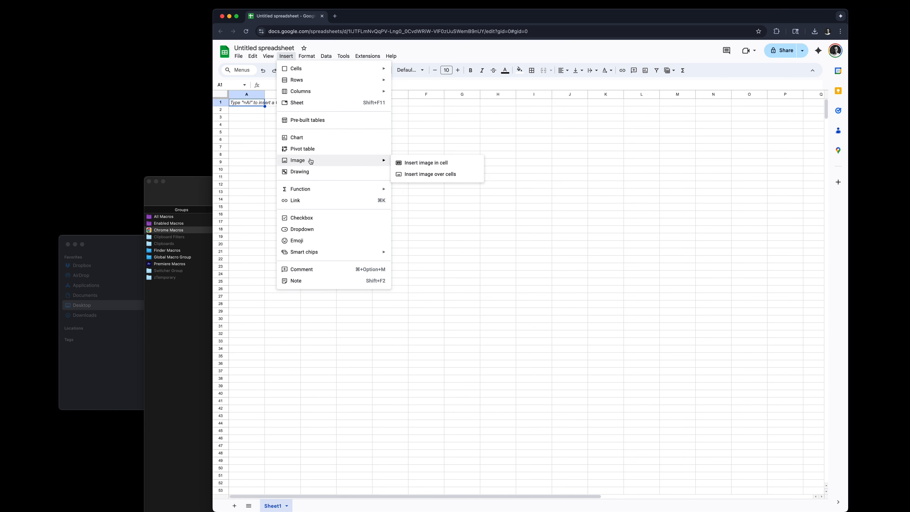
left_click(414, 163)
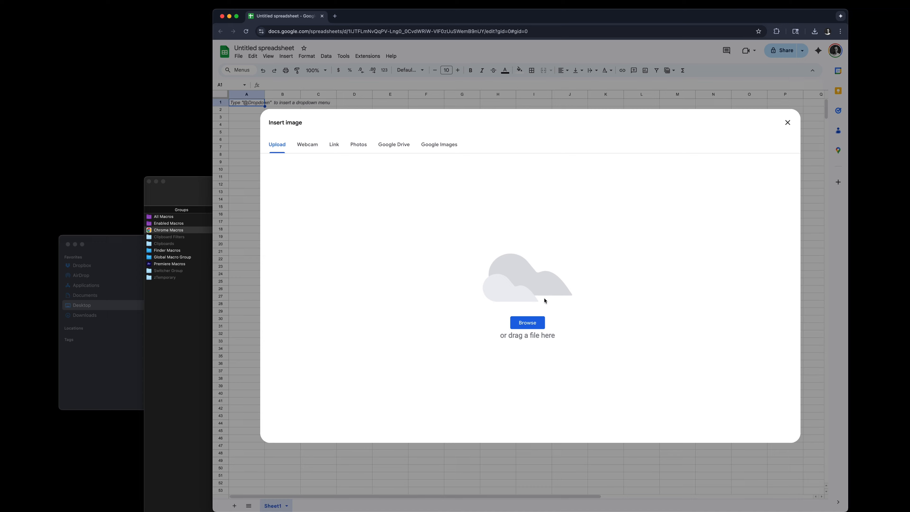
left_click(537, 324)
key("Escape")
key("Escape")
Step: Return to the Keyboard Maestro editor and review the order of the macro's found-image click actions
left_click(200, 187)
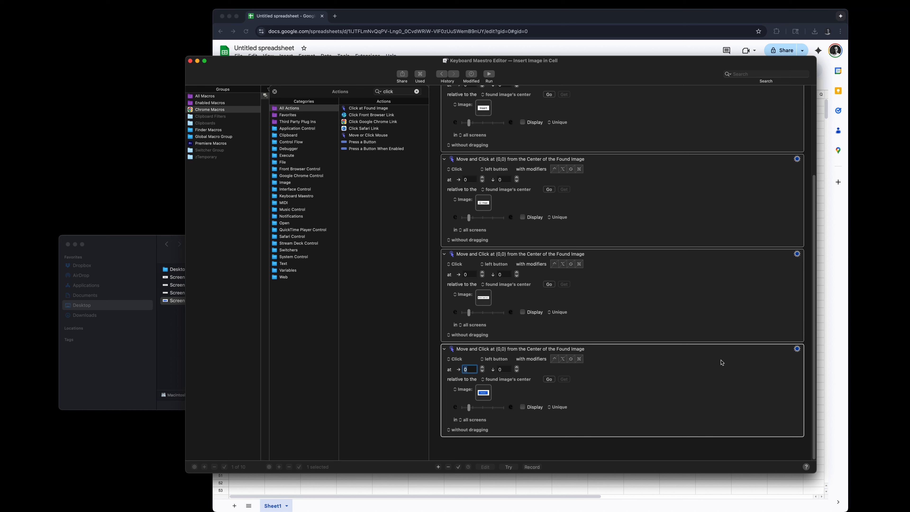
scroll(706, 386, "up", 5)
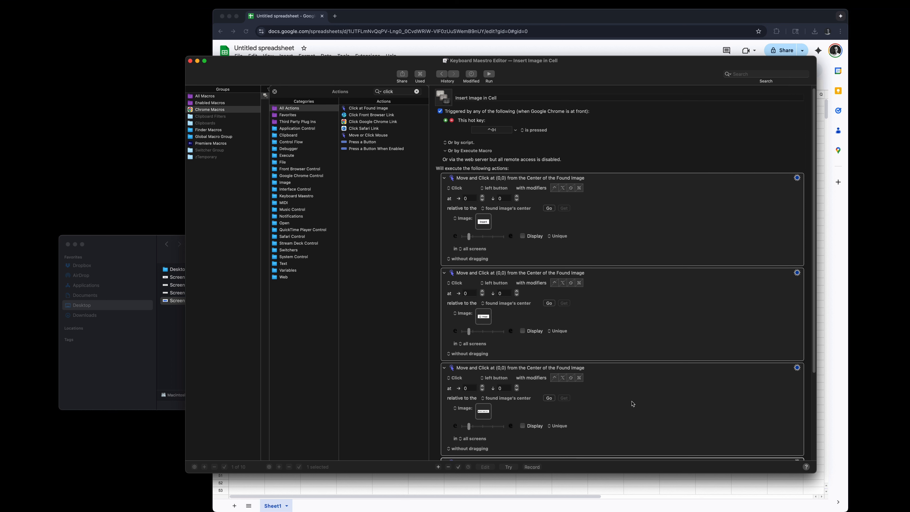
left_click(620, 225)
left_click(658, 340)
left_click(680, 384)
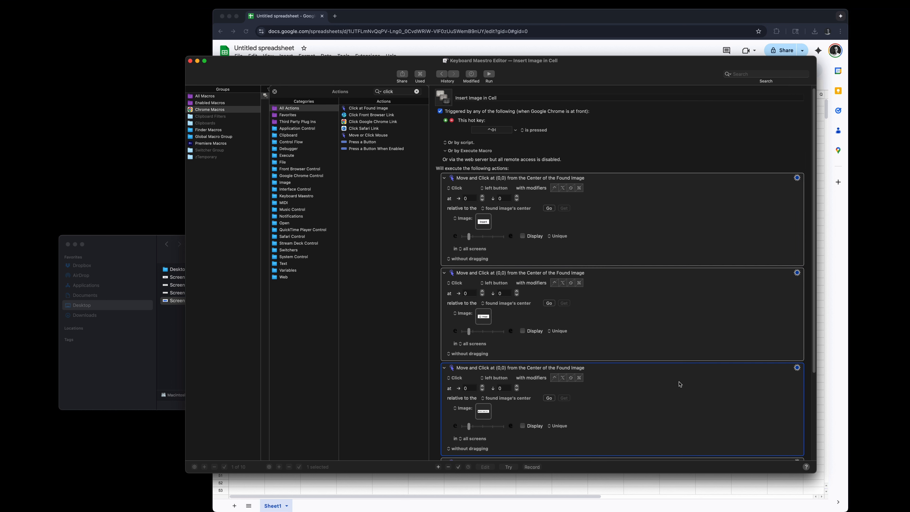
left_click(661, 230)
left_click(686, 327)
left_click(695, 390)
scroll(695, 393, "down", 3)
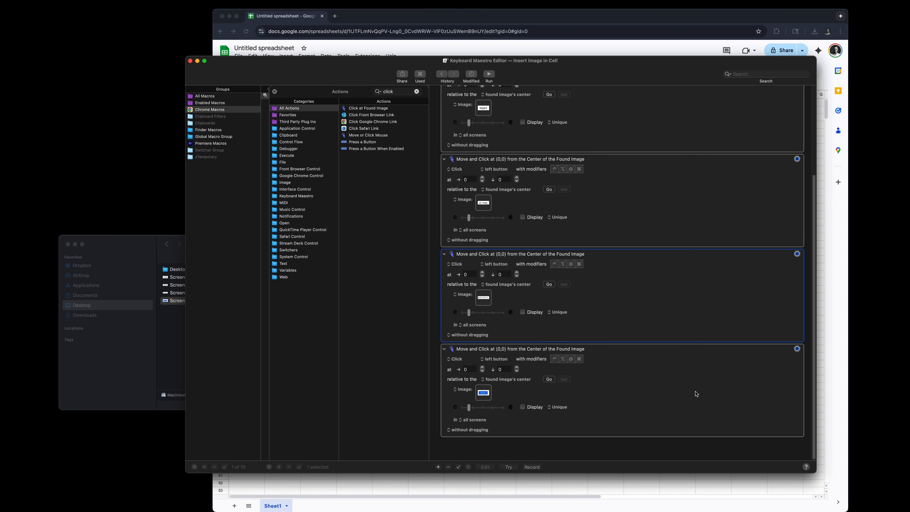
left_click(696, 407)
left_click(675, 328)
scroll(677, 332, "up", 3)
left_click(670, 230)
left_click(708, 323)
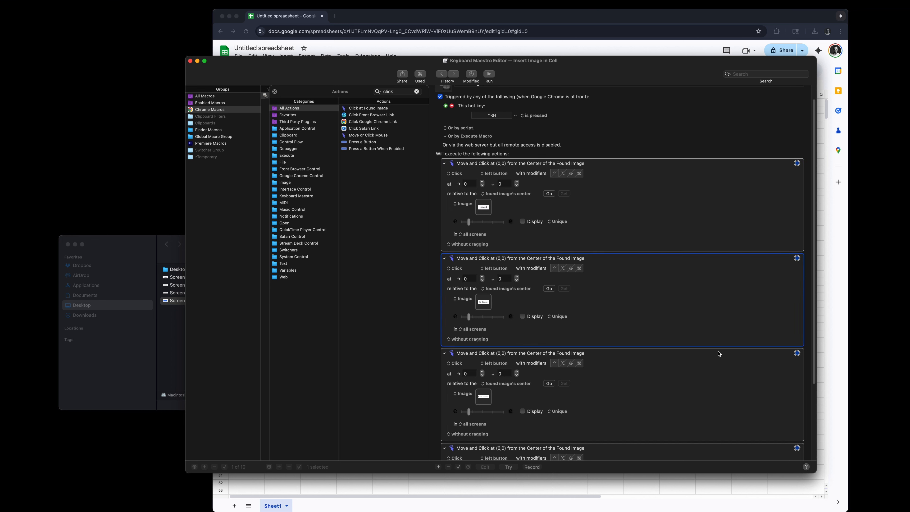
left_click(719, 354)
scroll(744, 415, "down", 3)
left_click(730, 422)
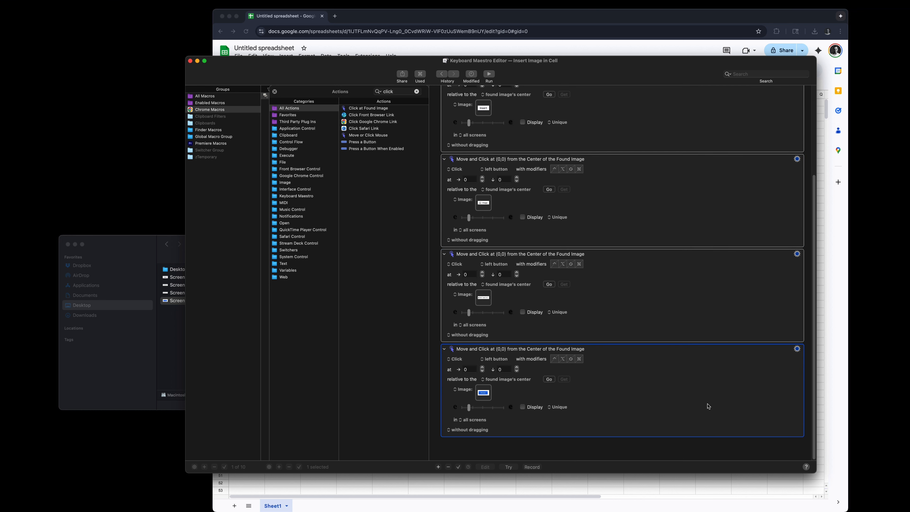
left_click(645, 305)
scroll(619, 246, "up", 3)
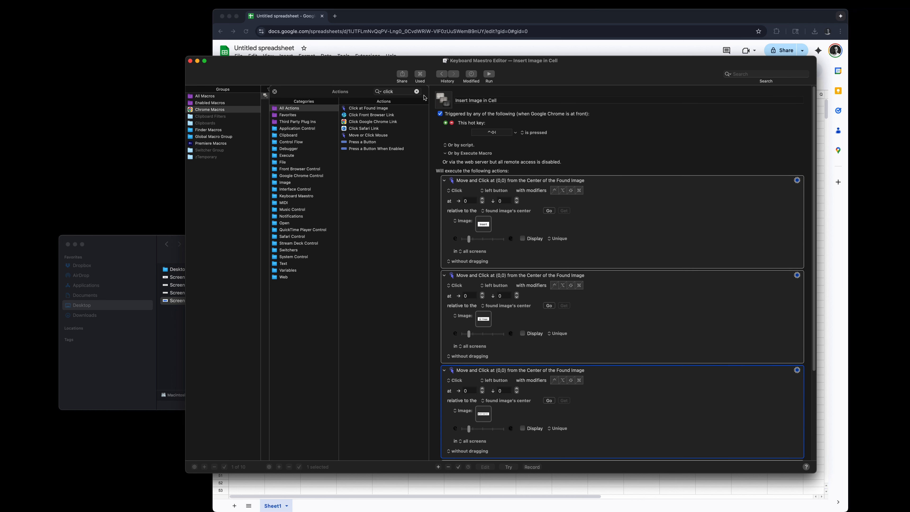
Step: Add a Pause action between the first and second click actions and set it to .2 seconds
left_click(416, 91)
type("paus")
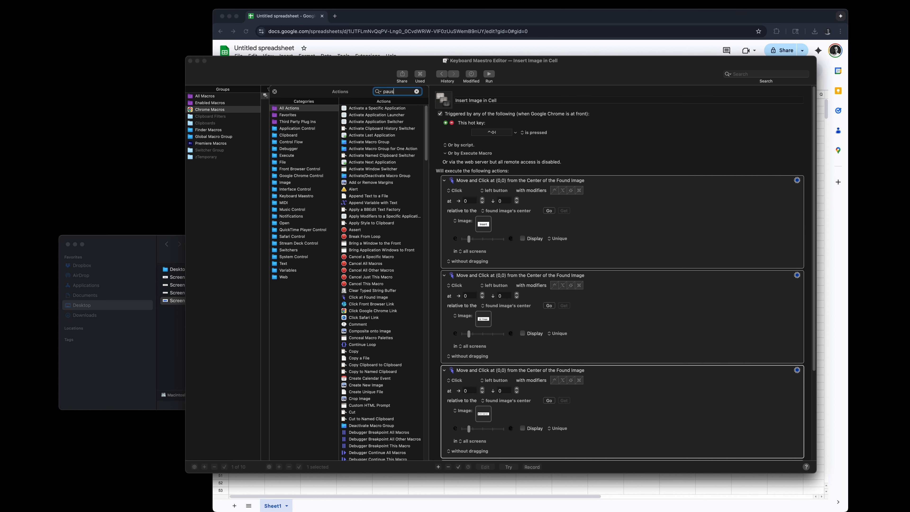
left_click_drag(355, 115, 562, 276)
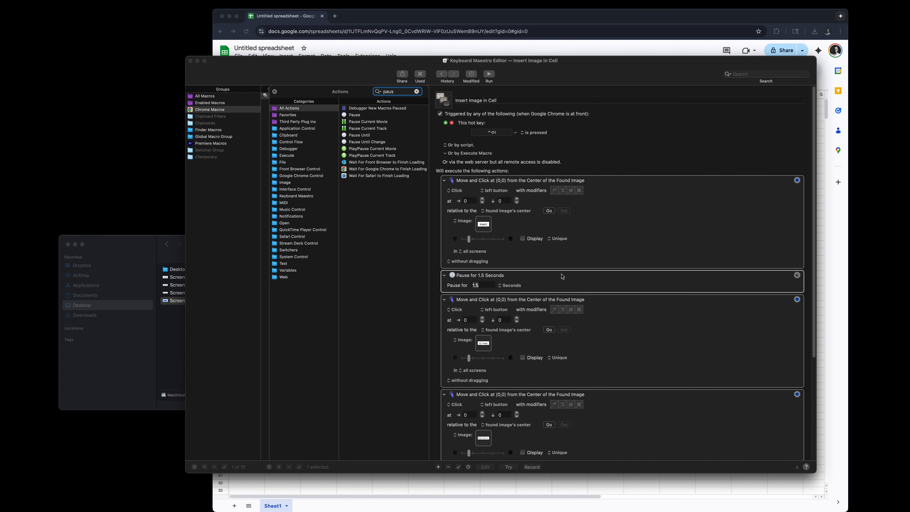
left_click(484, 286)
type(".2")
left_click(542, 284)
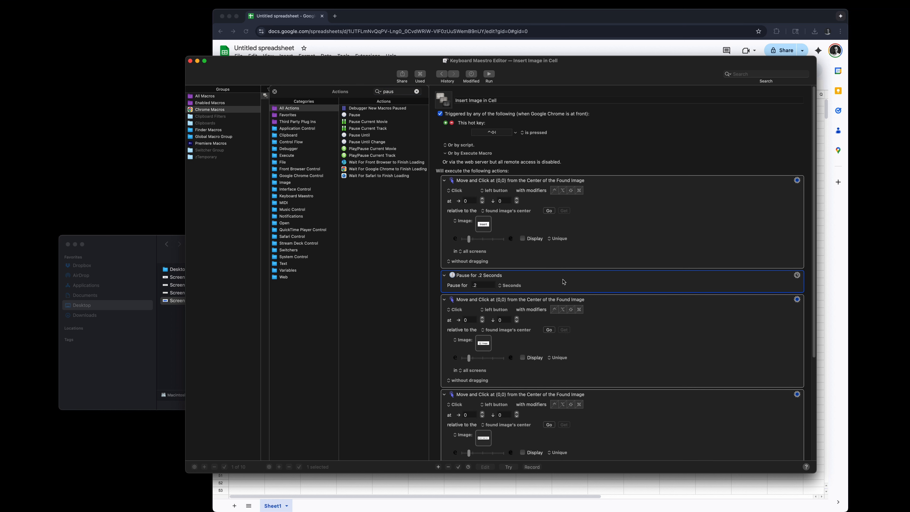
Step: Set the duration of the Pause action between the first and second click actions to .05 seconds
left_click(481, 286)
key("BackSpace")
type("0")
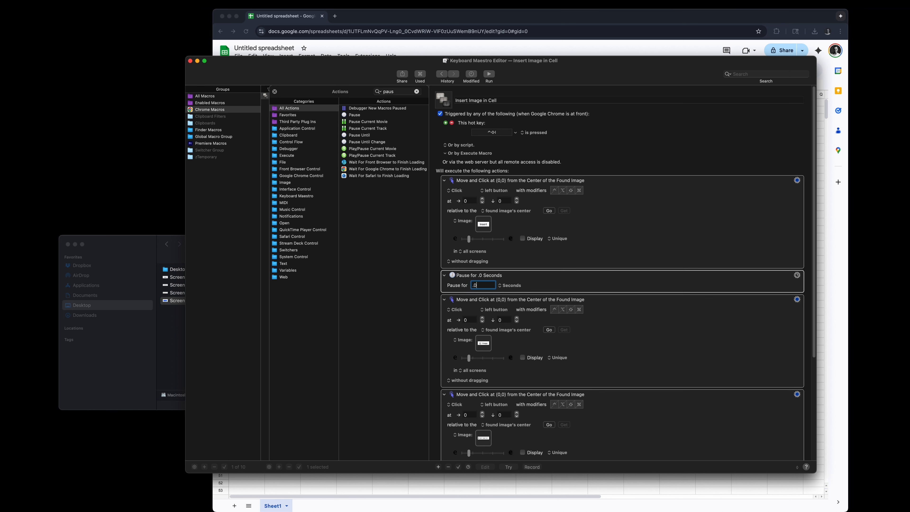
type("5")
left_click(555, 283)
Step: Paste copies of the .05-second Pause after the second and third found-image click actions
scroll(602, 290, "down", 1)
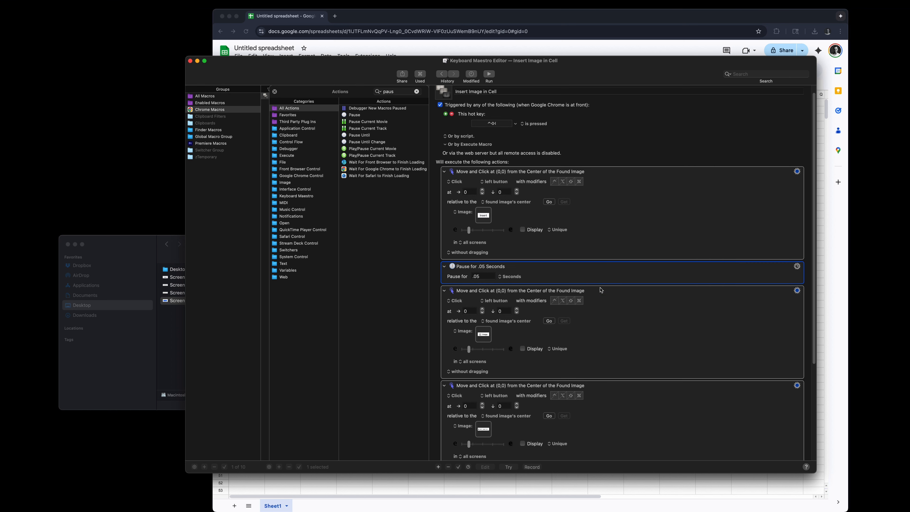
left_click(631, 296)
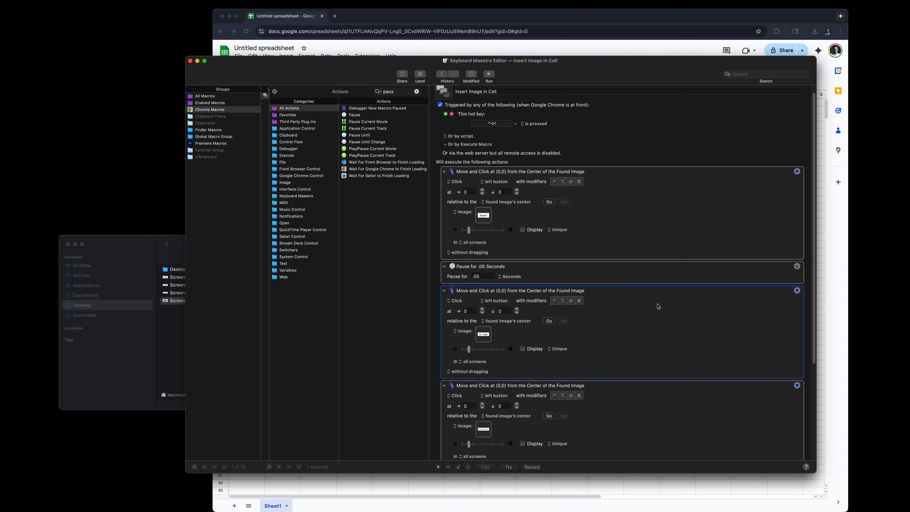
scroll(664, 310, "down", 5)
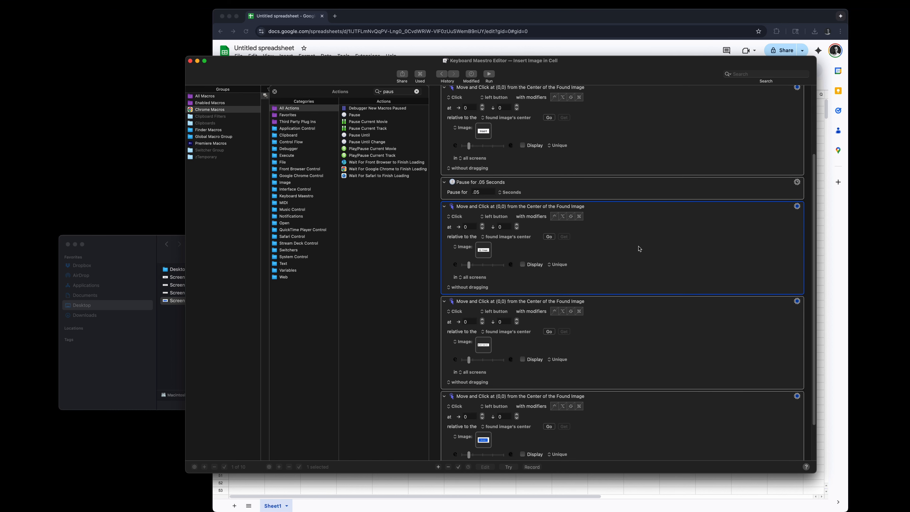
key("super+v")
left_click(696, 336)
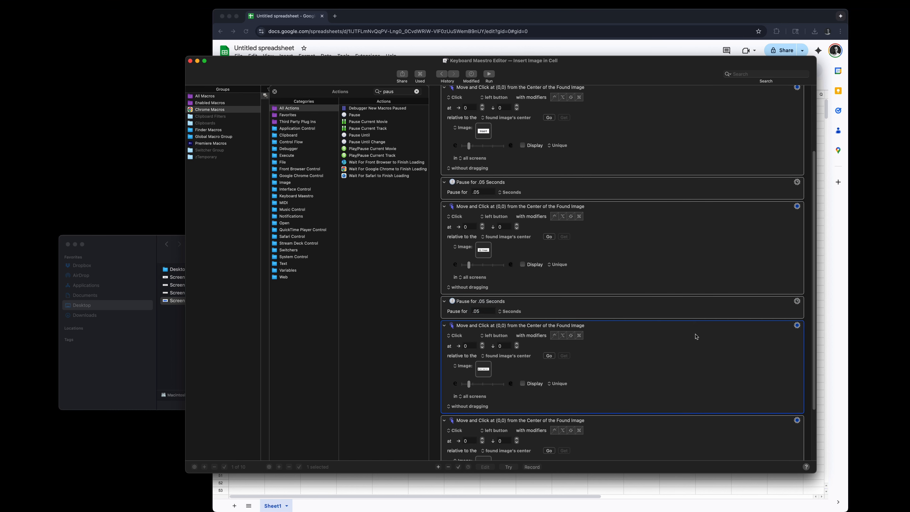
key("super+v")
scroll(677, 354, "up", 5)
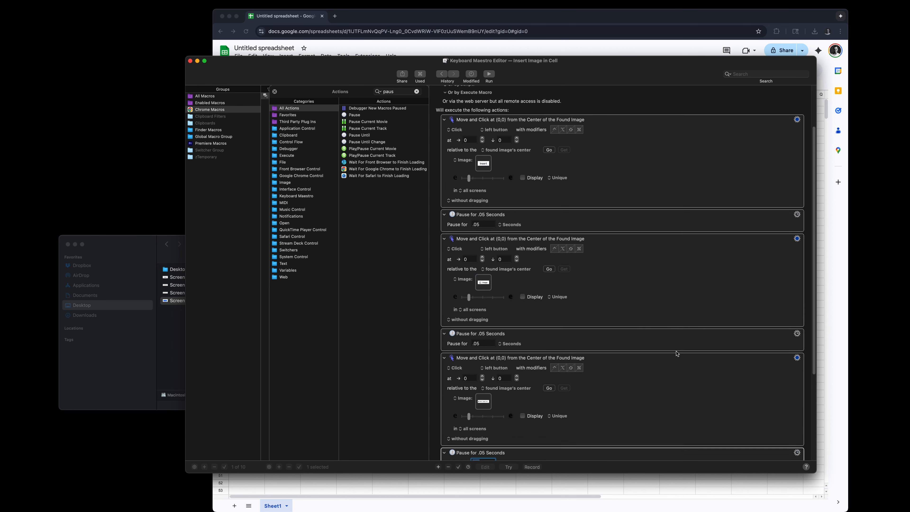
Step: Add a Pause Until action before the second click action and give it a Found Image Condition
scroll(677, 354, "up", 3)
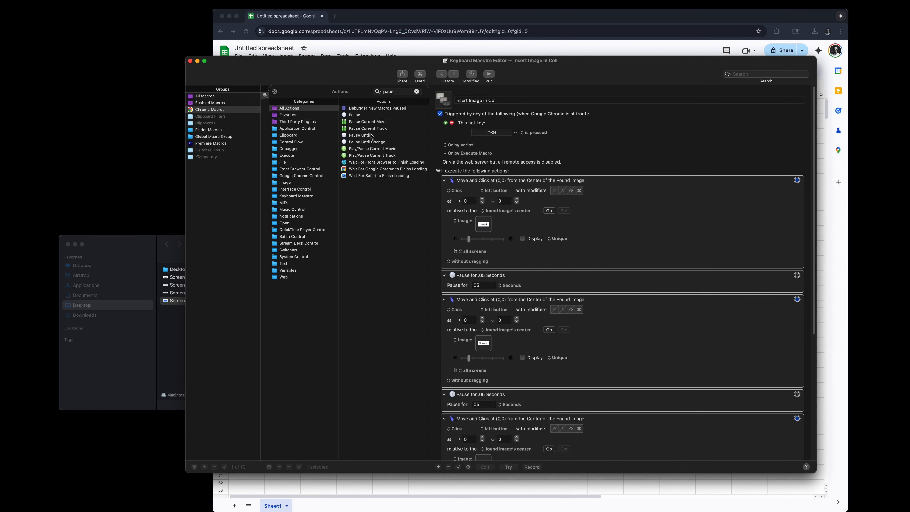
left_click_drag(372, 136, 589, 295)
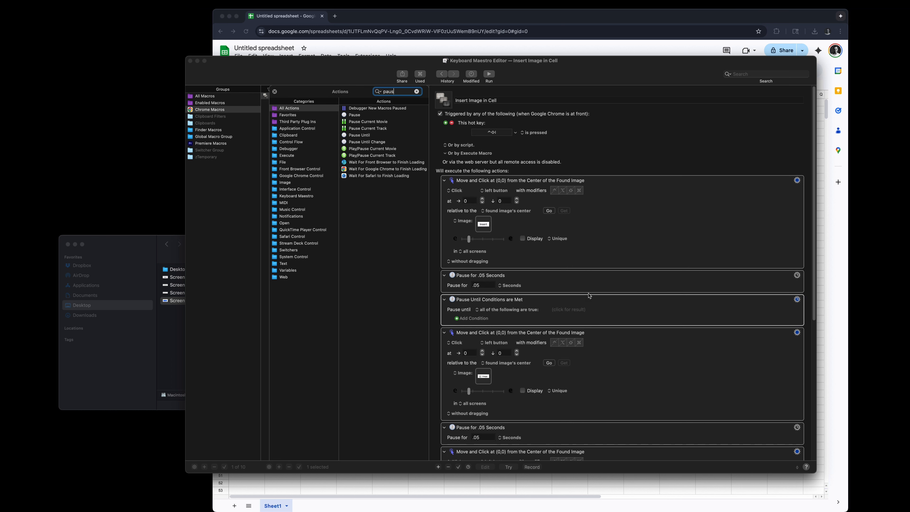
left_click(473, 322)
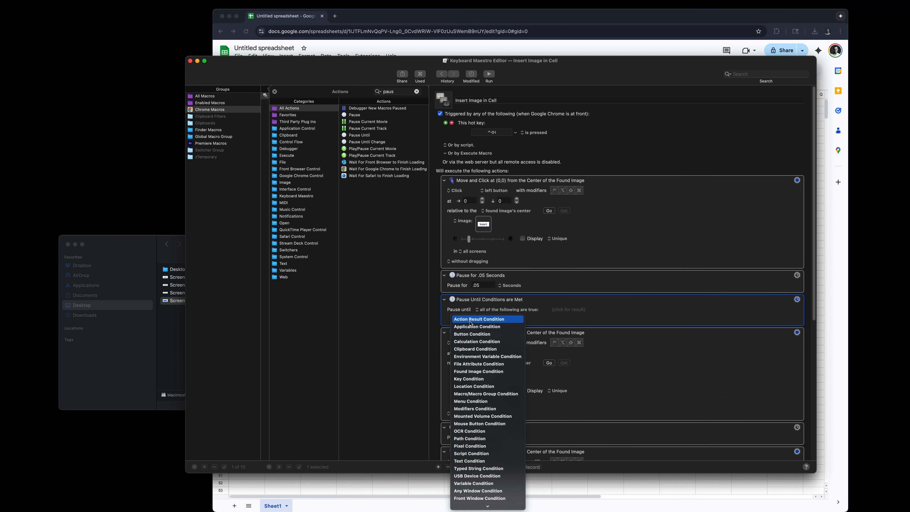
left_click(480, 372)
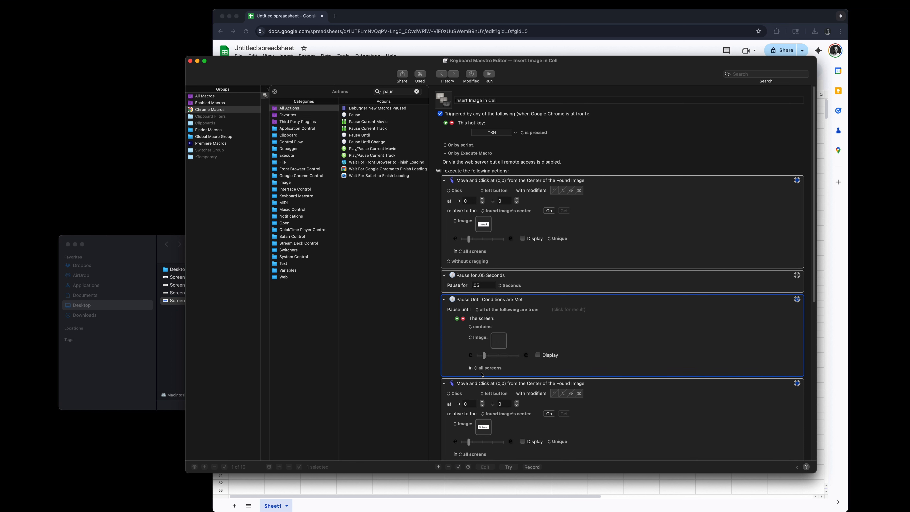
Step: Set the Pause Until condition's image to the 3.05.35 PM screenshot of the Image menu item from the Desktop folder
scroll(482, 374, "down", 1)
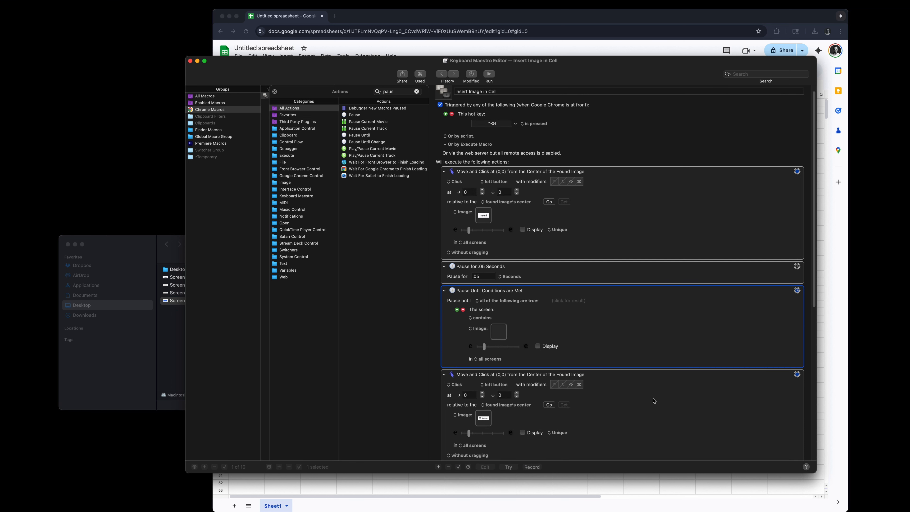
left_click(646, 211)
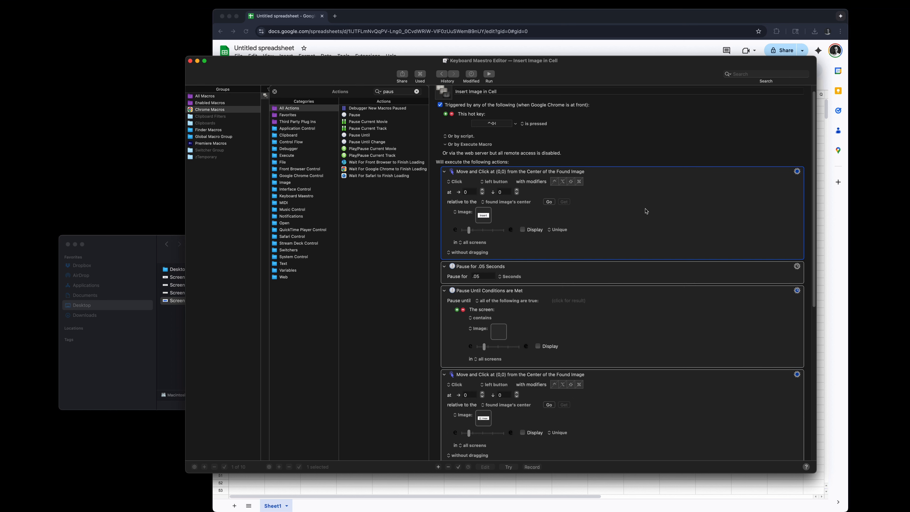
left_click(699, 321)
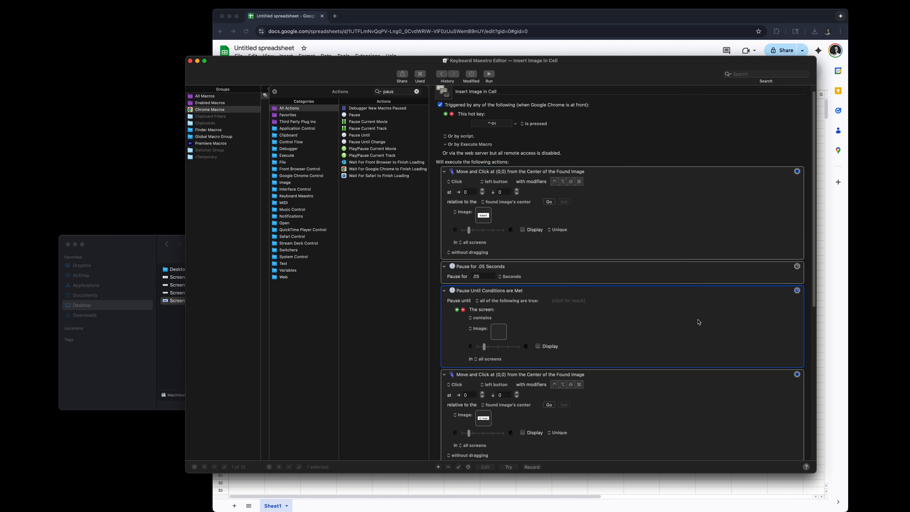
left_click(649, 408)
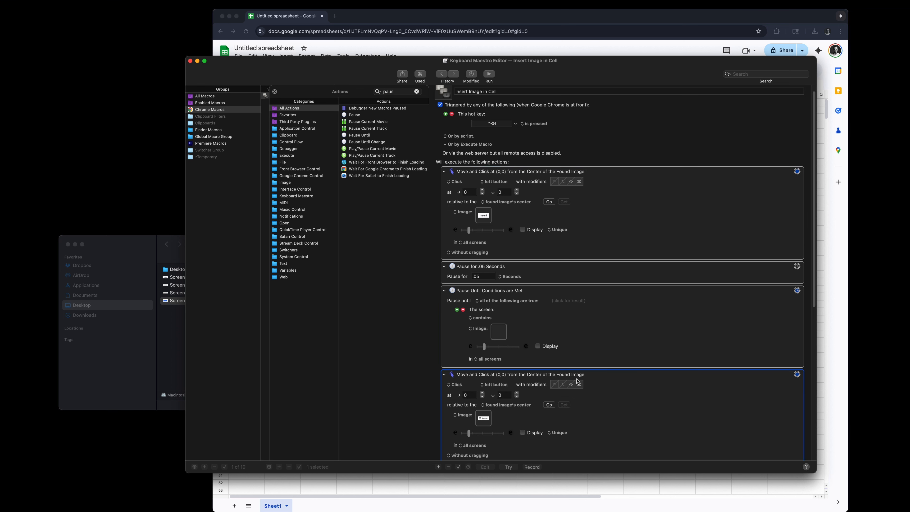
left_click(542, 333)
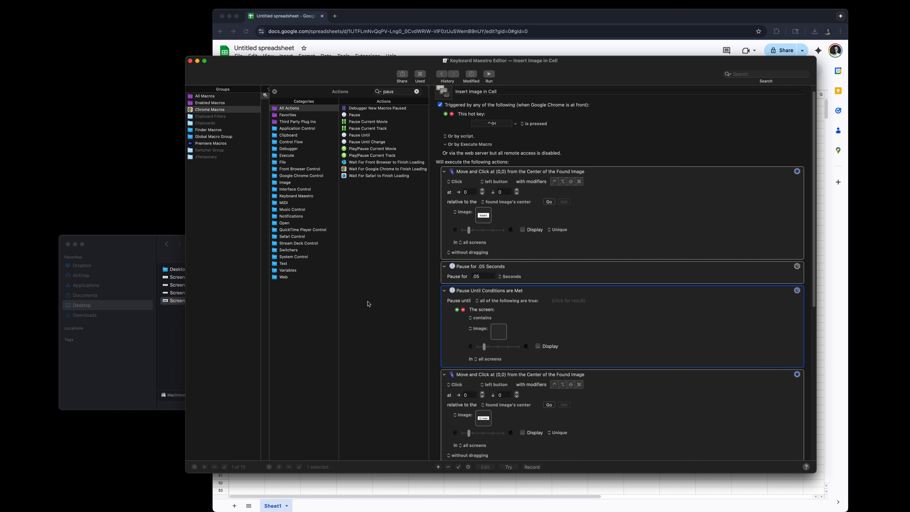
left_click(147, 250)
left_click(196, 286)
left_click_drag(198, 286, 501, 335)
Step: Copy the Pause Until action to just before the third click action and replace its image with the 3.06.13 PM screenshot
left_click(598, 337)
scroll(598, 340, "down", 5)
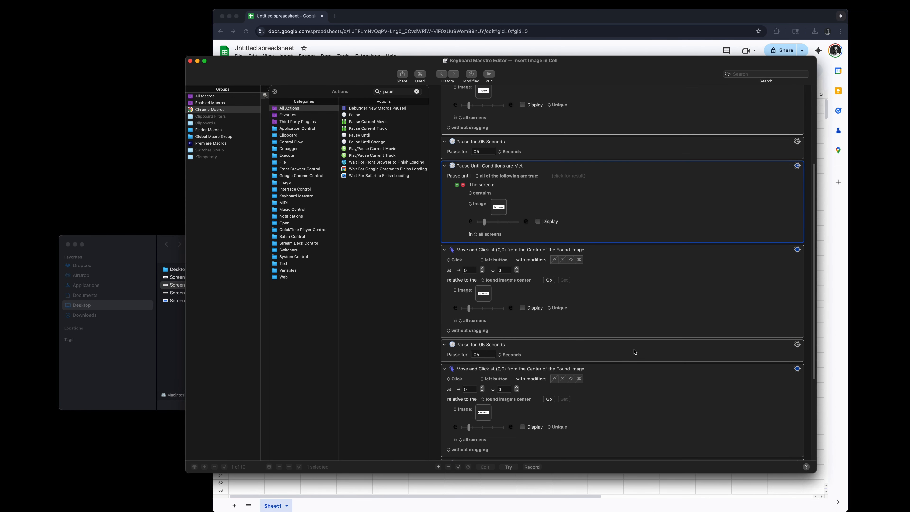
key("super+v")
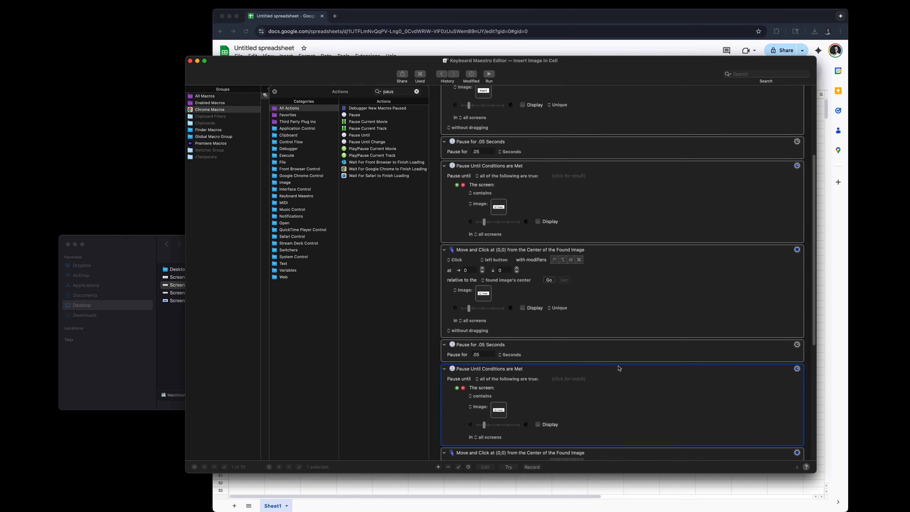
scroll(616, 366, "down", 3)
scroll(605, 344, "down", 4)
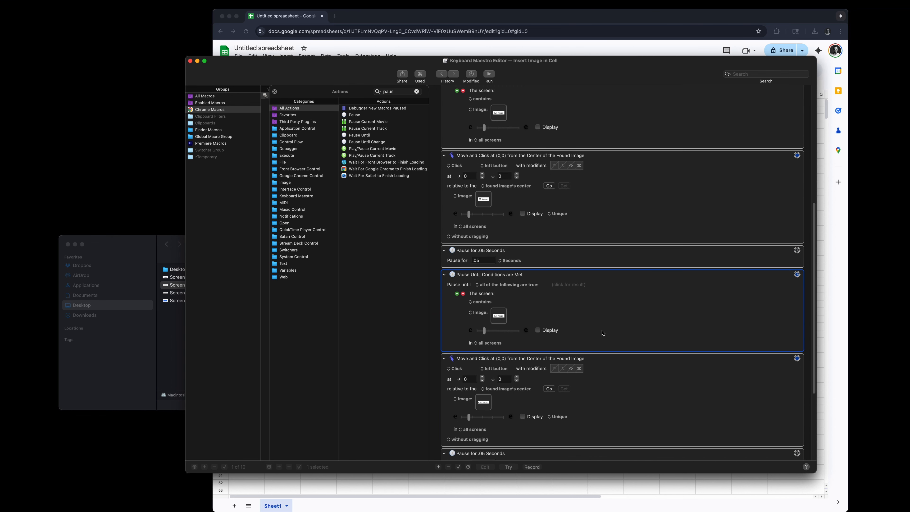
left_click(142, 247)
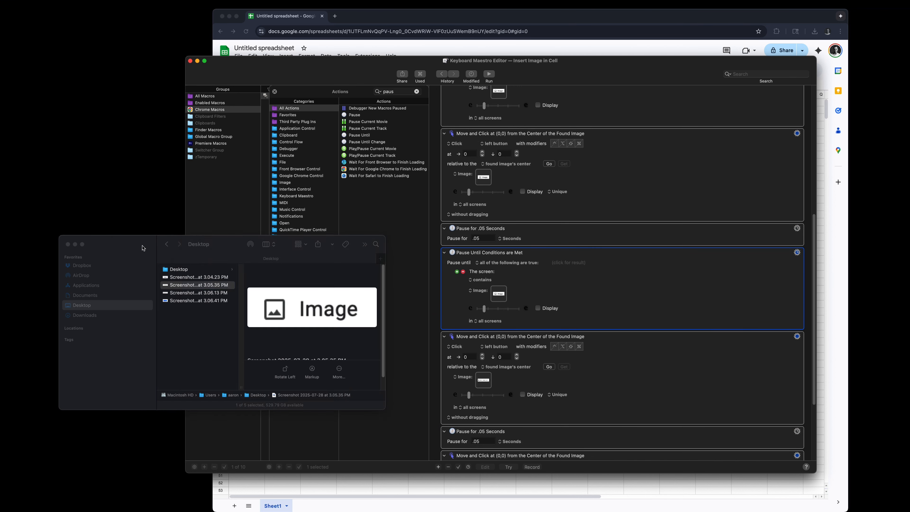
left_click(195, 294)
left_click_drag(195, 295, 500, 295)
scroll(610, 307, "down", 6)
Step: Place another copy of the Pause Until action before the last click action and set its image to the 3.06.41 PM screenshot
left_click(636, 201)
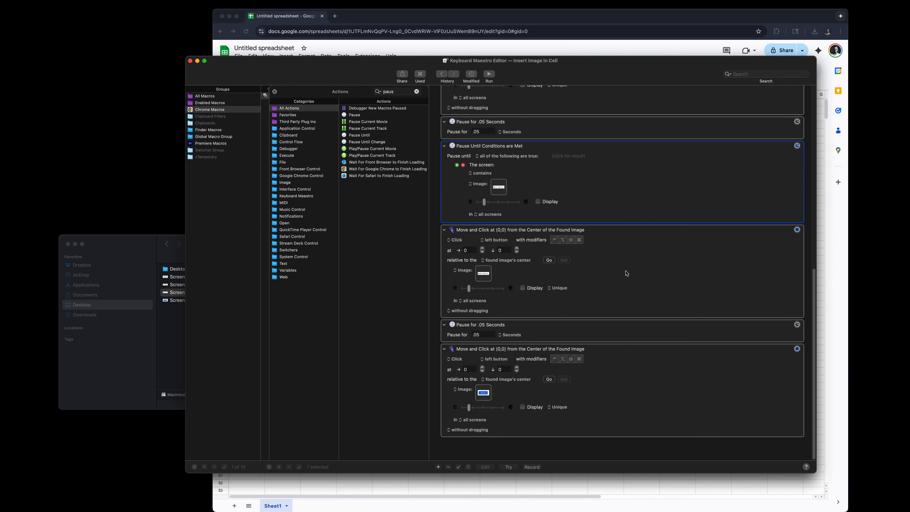
left_click(630, 328)
key("super+v")
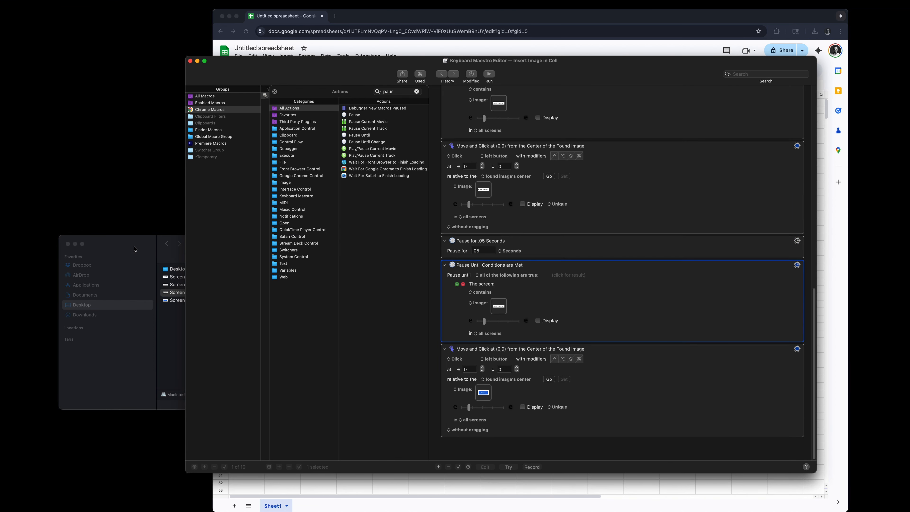
left_click(136, 249)
left_click(195, 301)
left_click_drag(195, 301, 498, 306)
left_click(642, 317)
Step: Disable the three .05-second Pause actions together
scroll(653, 268, "up", 3)
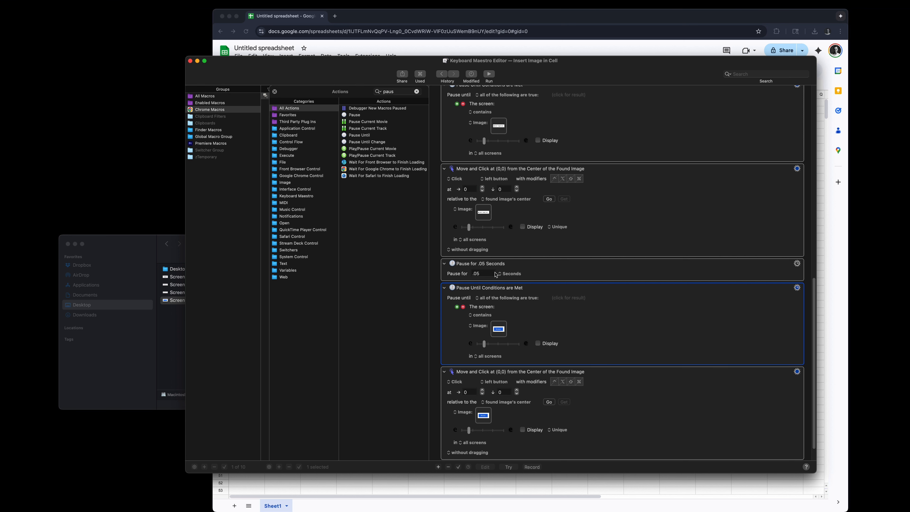
left_click(593, 272)
scroll(626, 300, "up", 5)
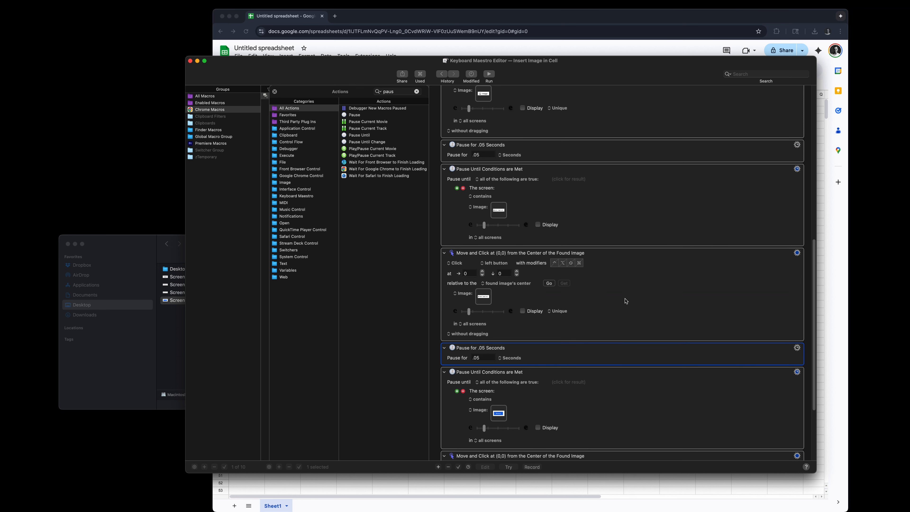
left_click(586, 150)
scroll(641, 287, "up", 8)
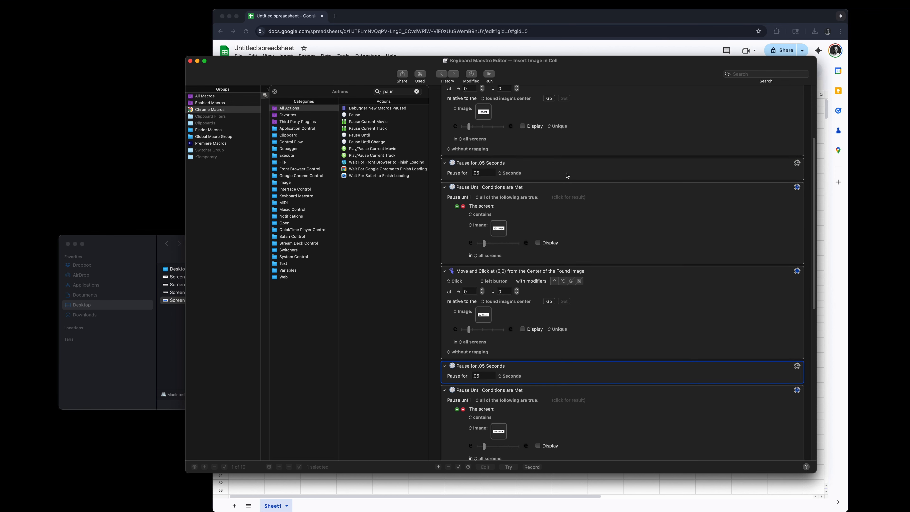
scroll(567, 175, "down", 5)
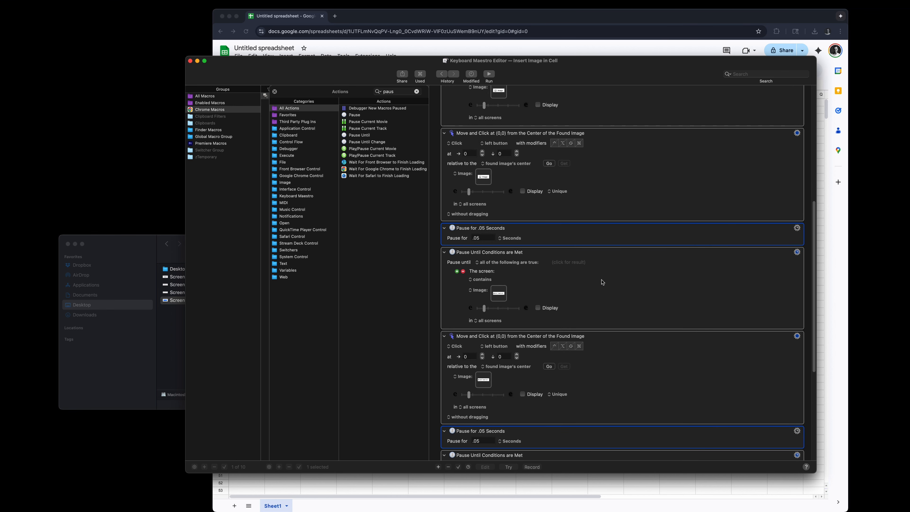
right_click(584, 238)
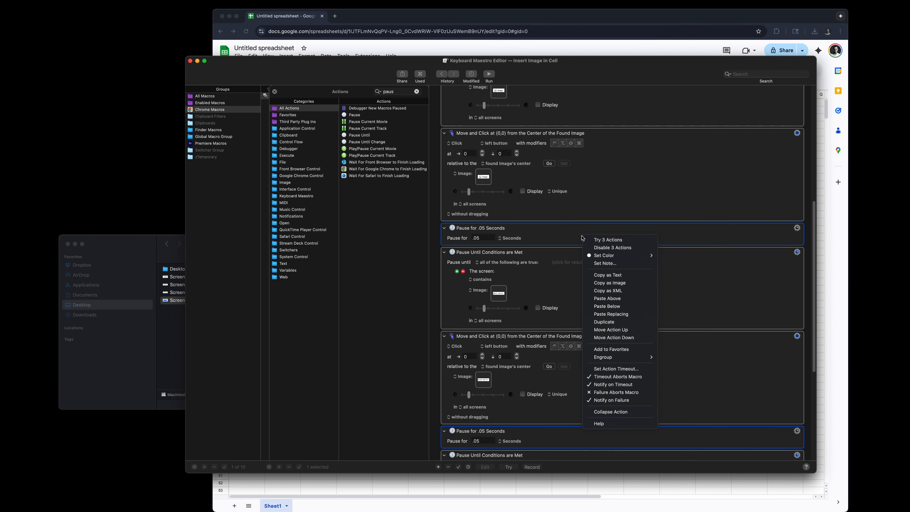
left_click(611, 248)
Step: Review the whole macro's sequence of found-image clicks and Pause Until actions from first to last
scroll(492, 267, "down", 5)
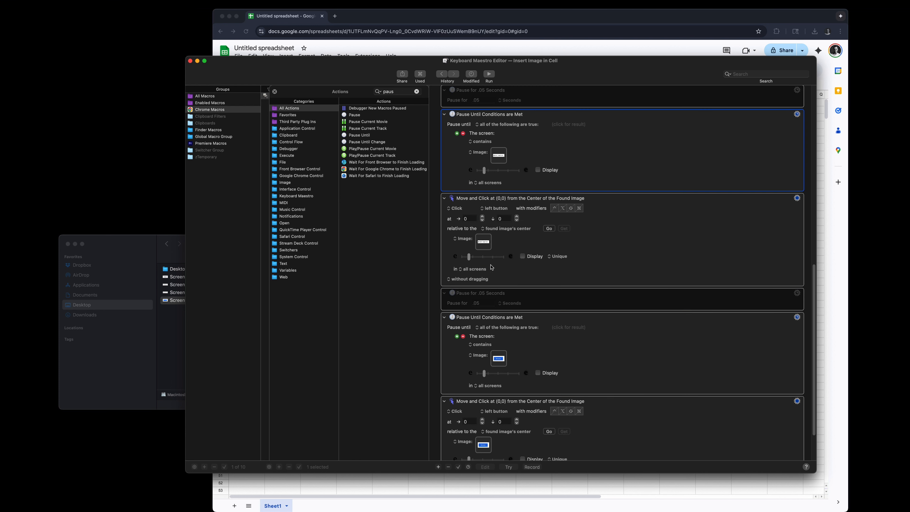
scroll(492, 267, "up", 10)
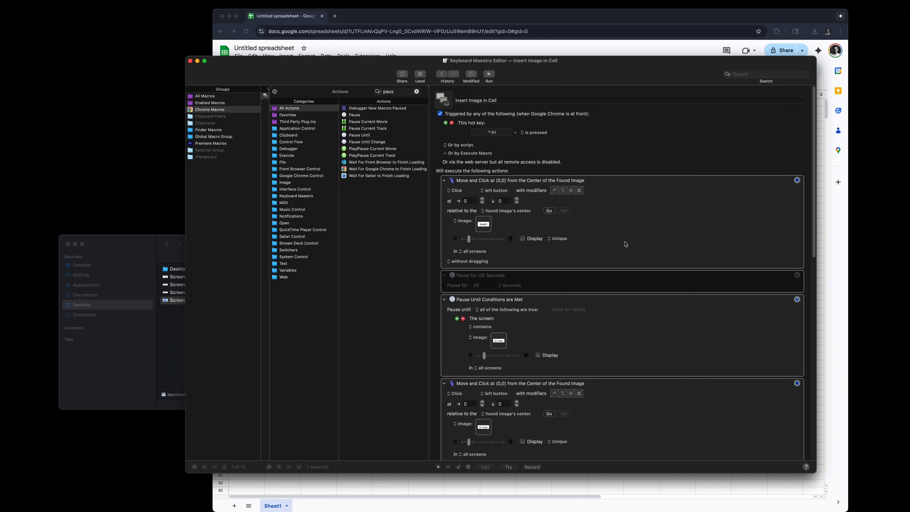
left_click(644, 217)
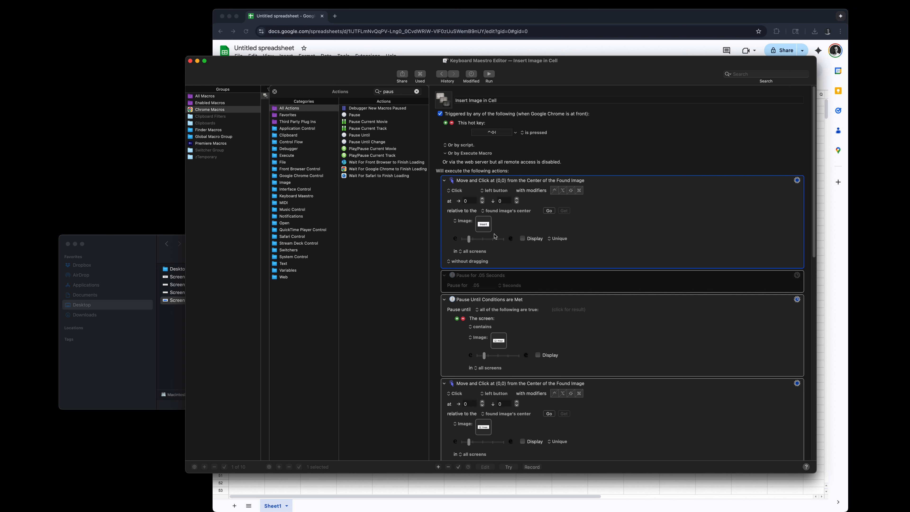
left_click(686, 333)
scroll(646, 330, "down", 2)
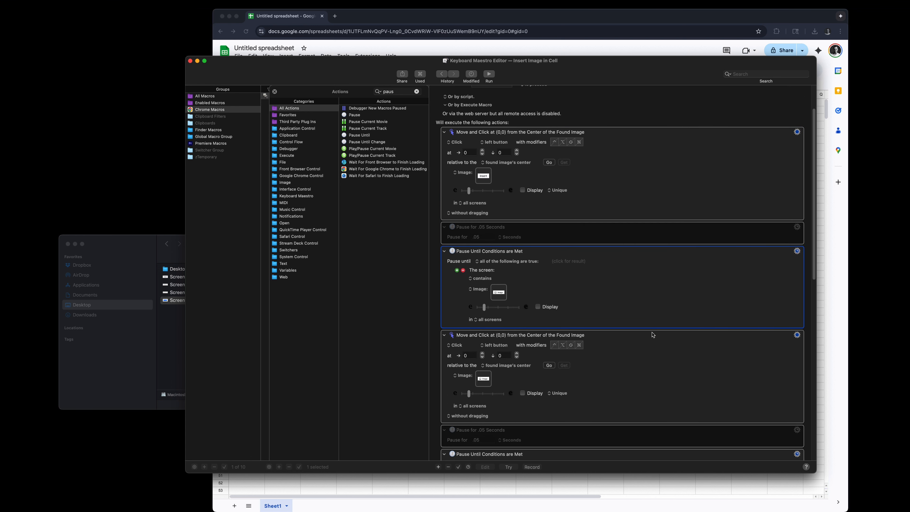
left_click(654, 335)
scroll(667, 344, "down", 8)
left_click(658, 301)
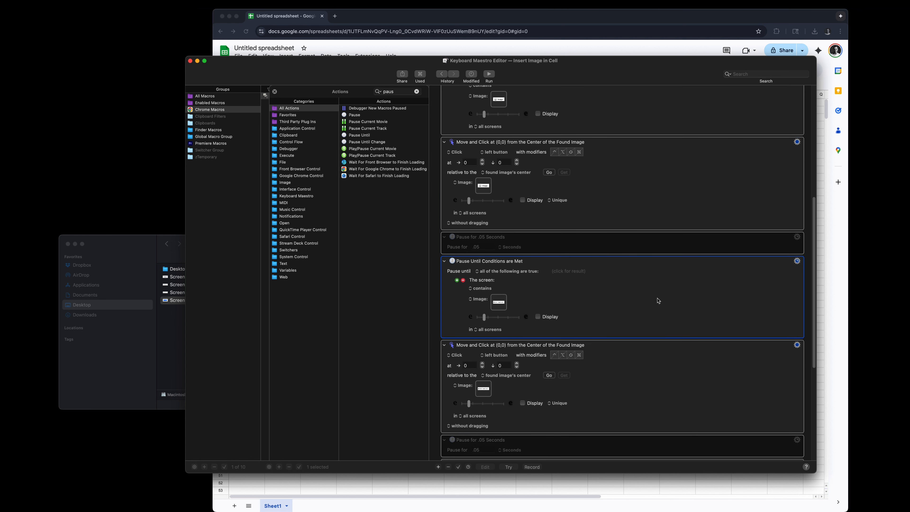
left_click(671, 373)
scroll(654, 365, "down", 5)
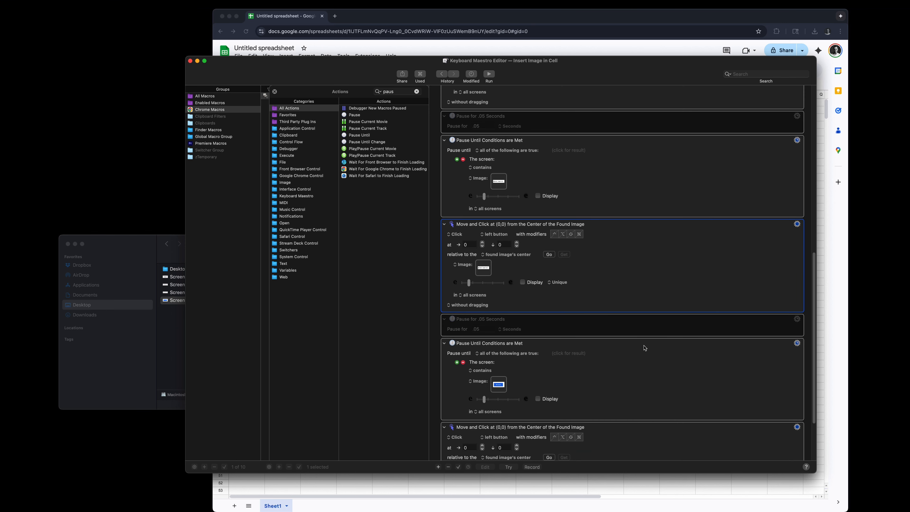
scroll(663, 358, "down", 3)
left_click(654, 318)
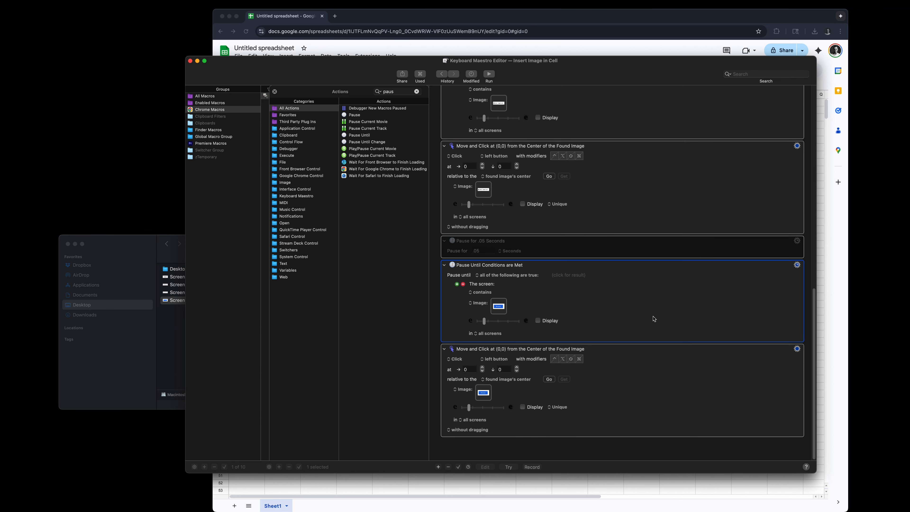
left_click(672, 385)
scroll(675, 379, "up", 8)
Step: Switch to the Google Sheet, insert sports car.png from Downloads in cell A1, and enlarge row 1 and column A to fit it
left_click(413, 49)
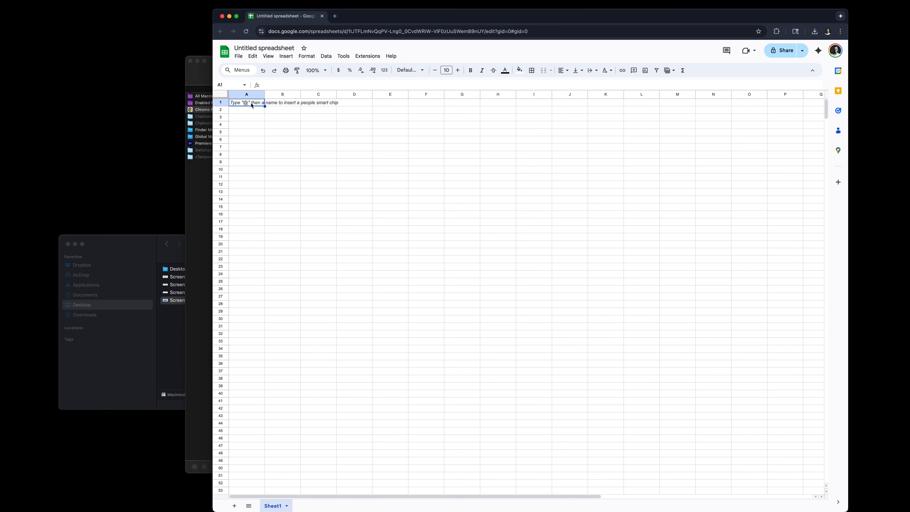
left_click(287, 56)
mouse_move(295, 163)
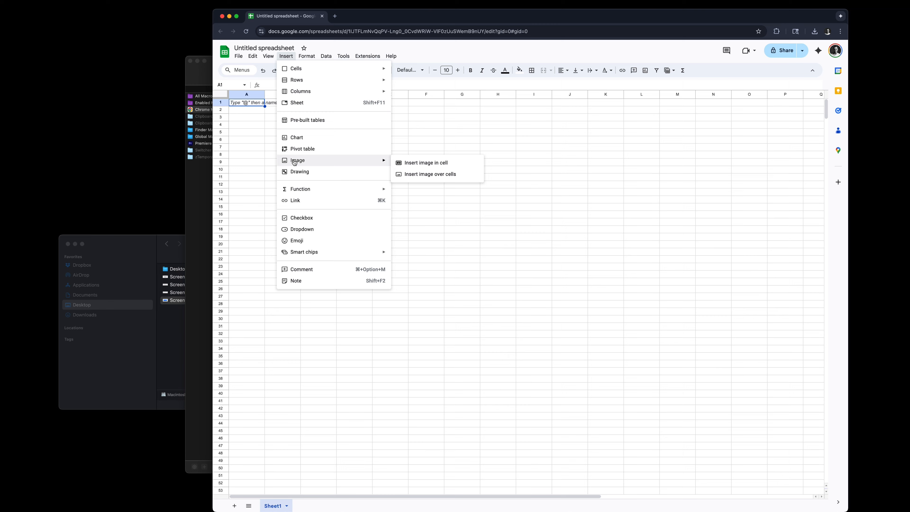
left_click(426, 165)
left_click(528, 323)
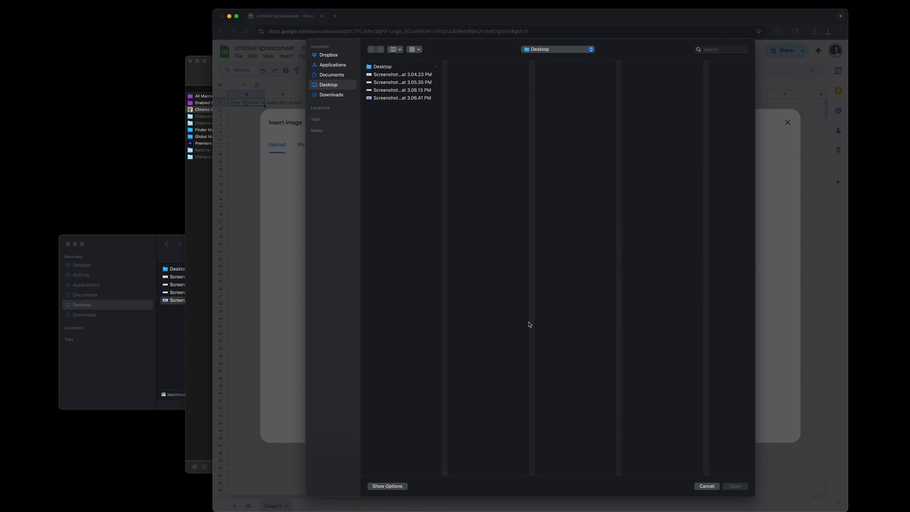
left_click(342, 97)
double_click(396, 71)
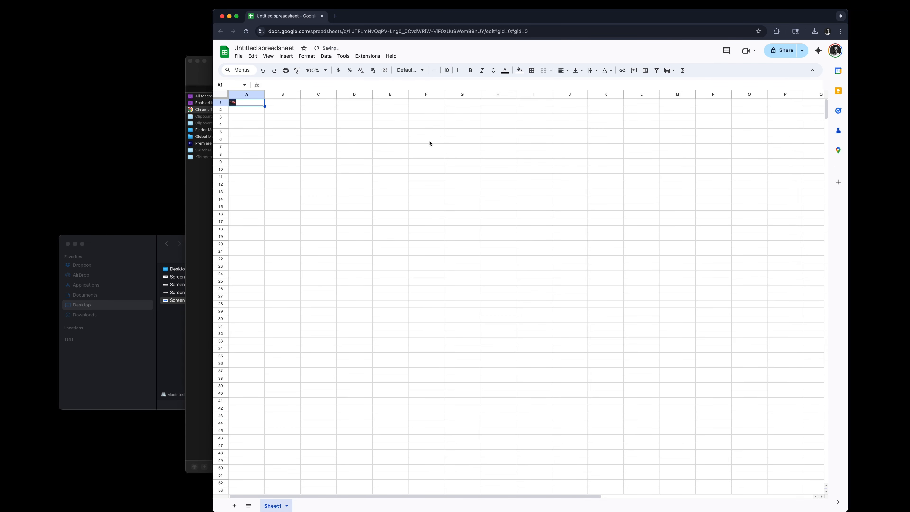
left_click_drag(221, 106, 220, 179)
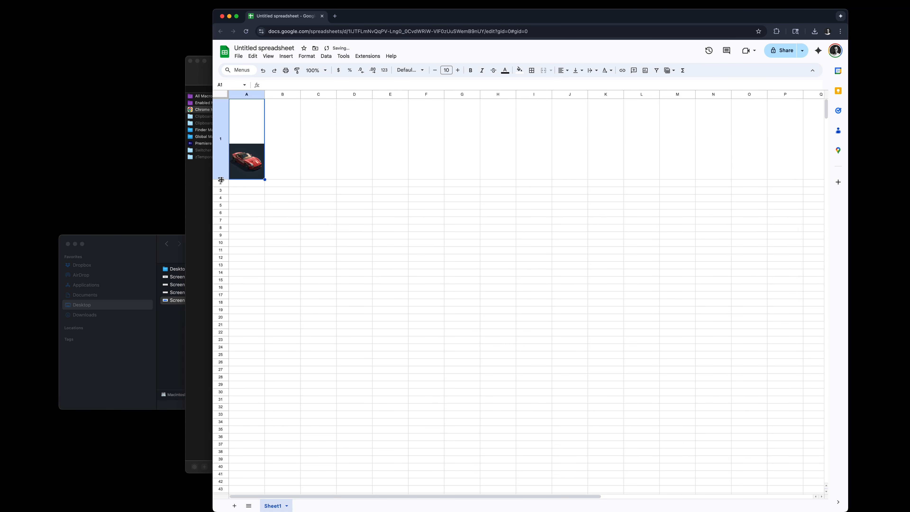
left_click_drag(273, 94, 309, 94)
Step: Insert sports car.png from Downloads in cell C1 and widen column C to about the width of column A
left_click(373, 148)
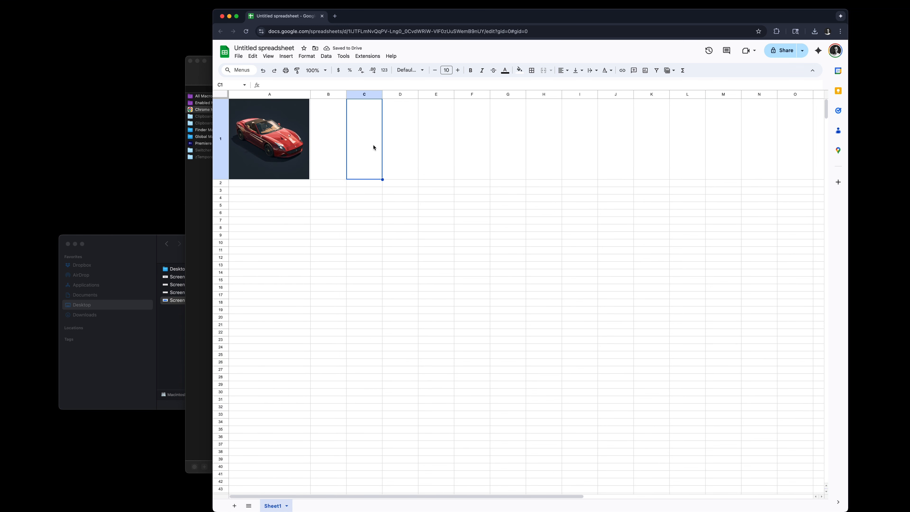
left_click(286, 56)
mouse_move(308, 163)
left_click(424, 164)
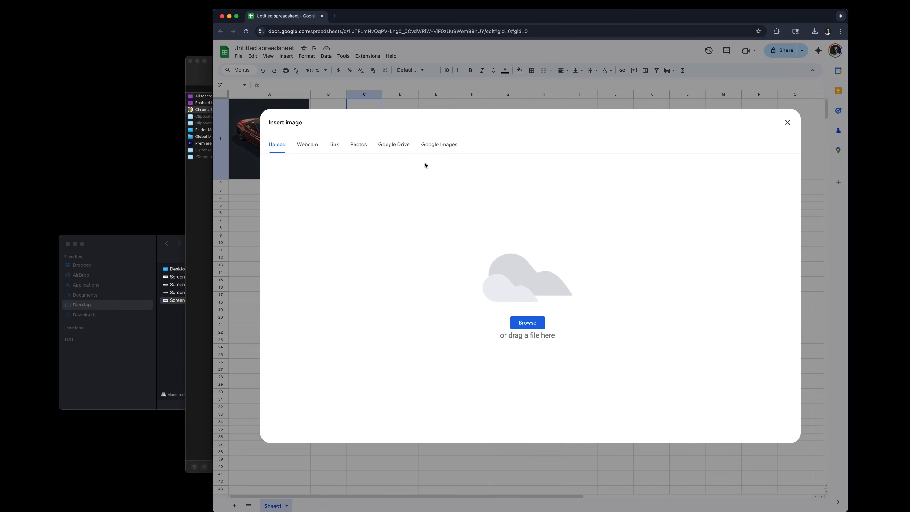
left_click(529, 323)
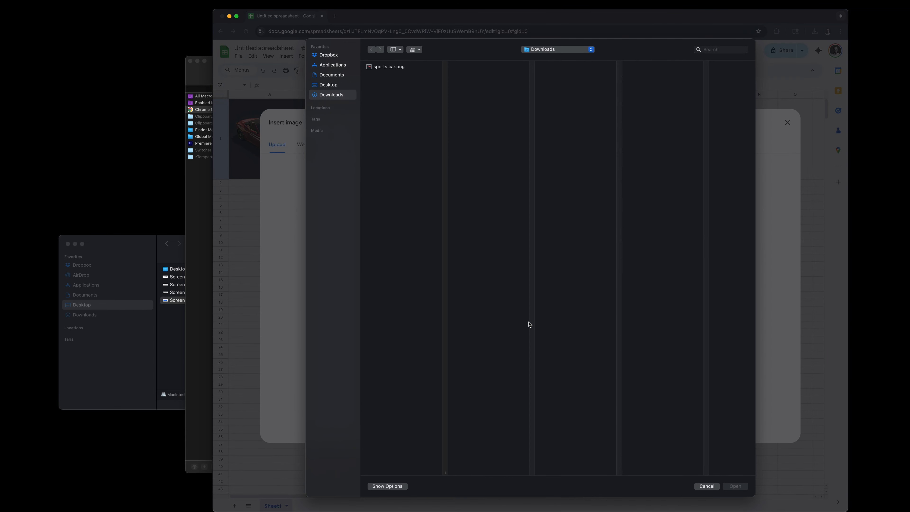
double_click(394, 66)
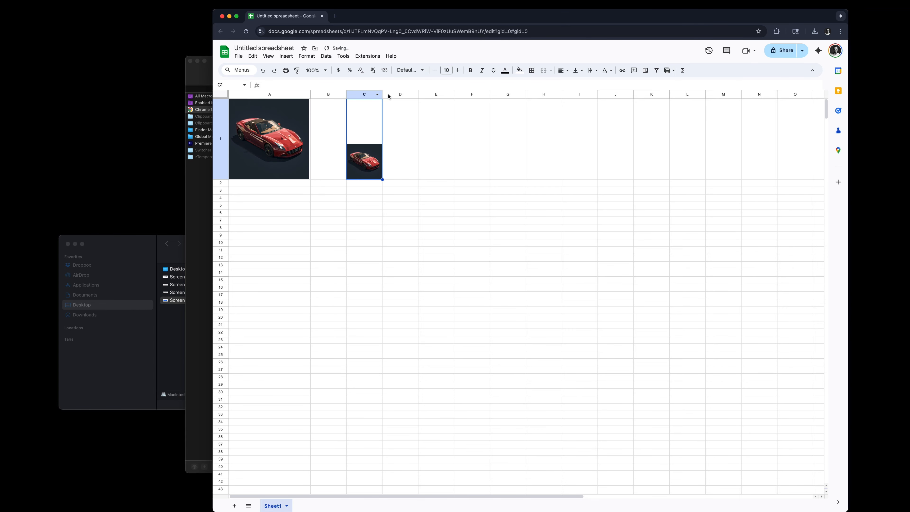
left_click_drag(383, 94, 428, 93)
left_click(425, 94)
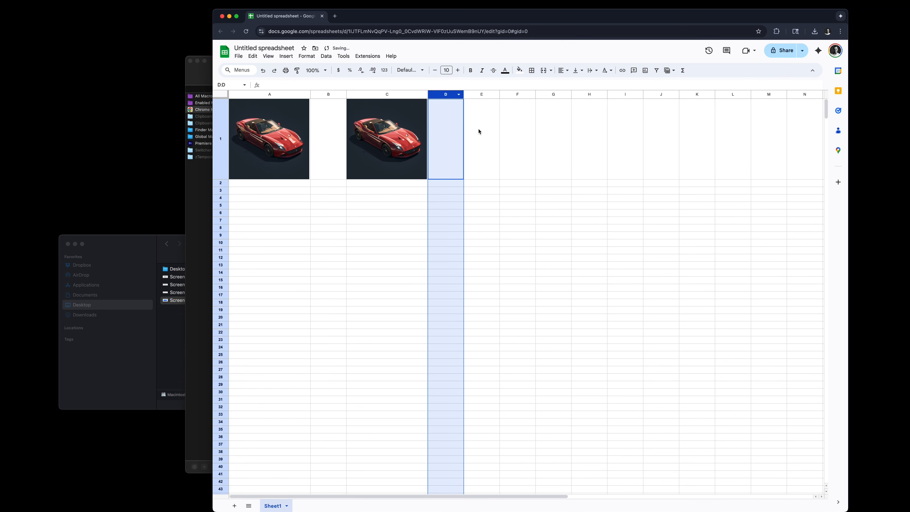
Step: Select cell E1 as the location for another in-cell image
left_click(207, 73)
left_click(524, 47)
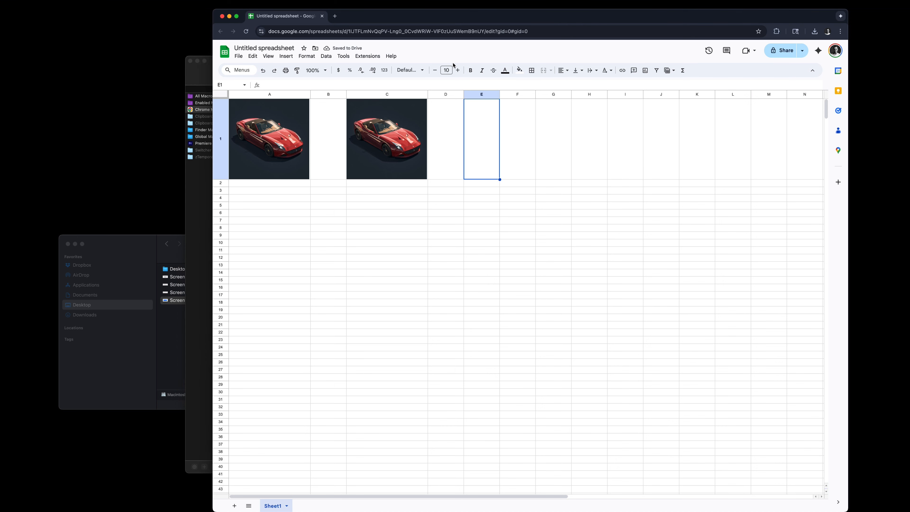
left_click(269, 56)
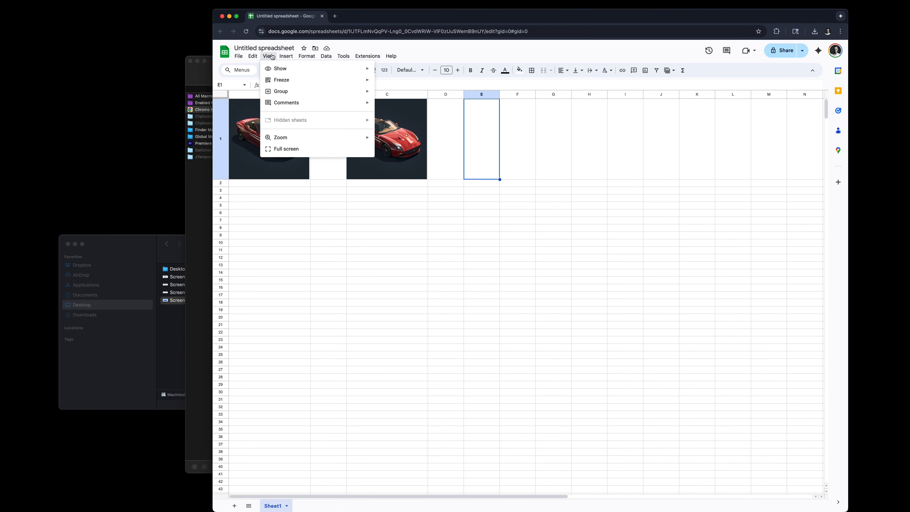